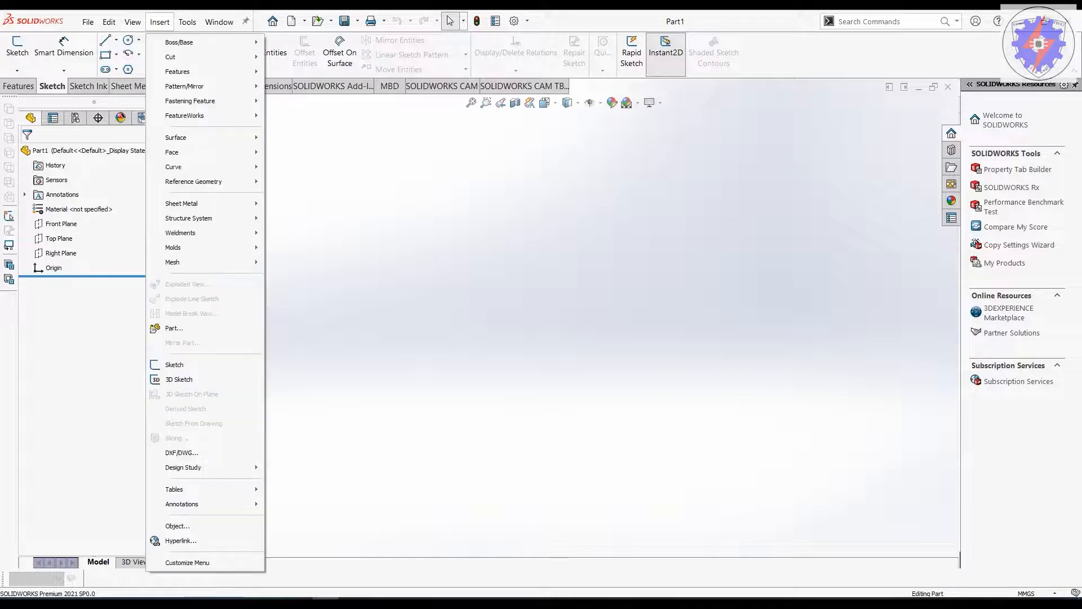
pyautogui.moveTo(219, 22)
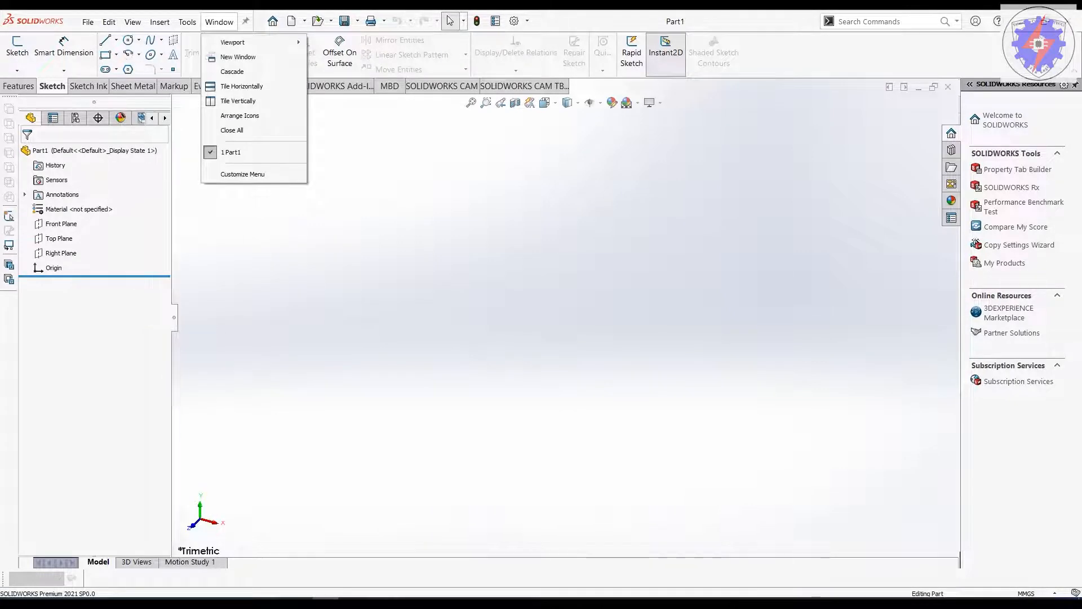
pyautogui.click(18, 85)
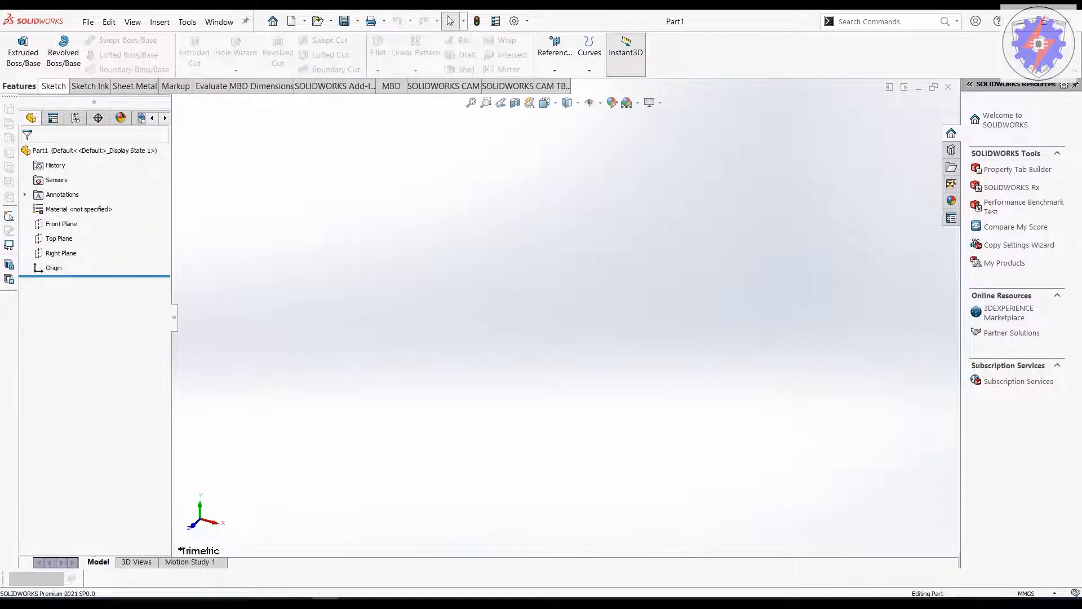
pyautogui.click(54, 86)
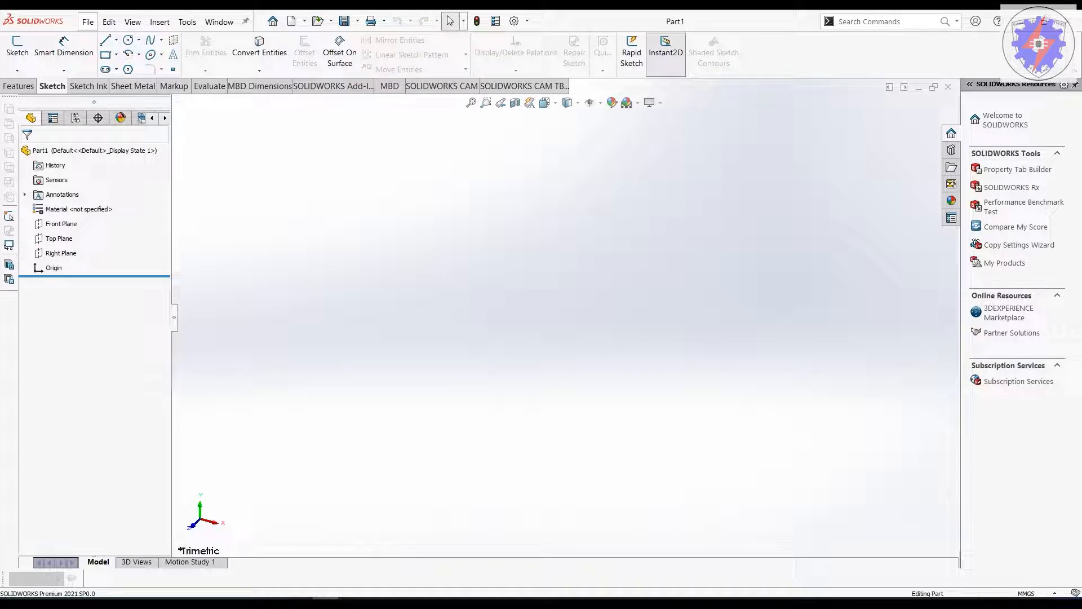
# - Open the existing part file "divider" from the S 31.5.22 folder
pyautogui.click(88, 21)
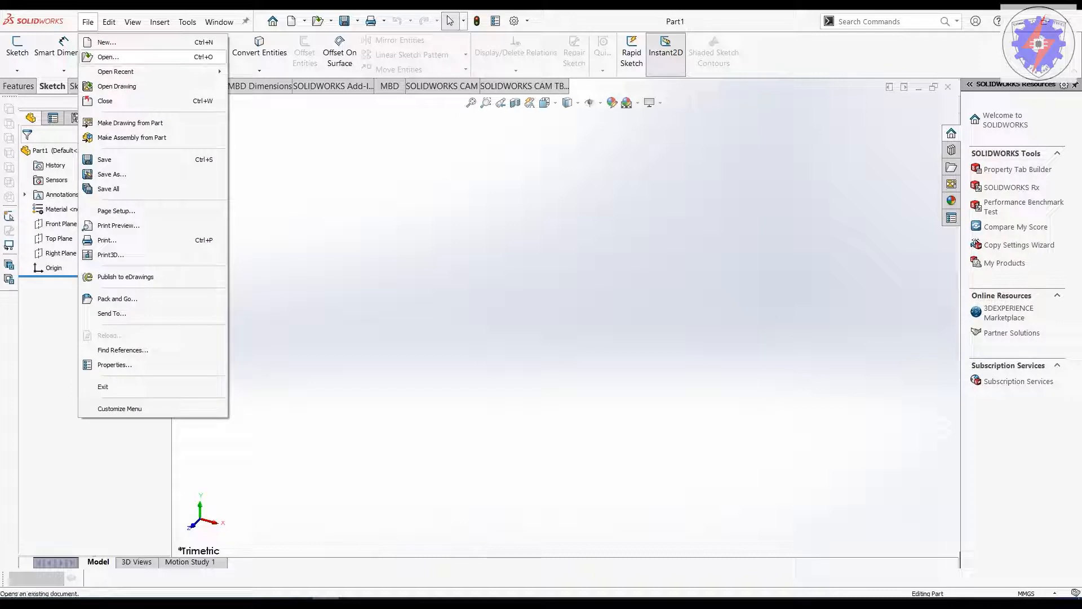
pyautogui.press('Escape')
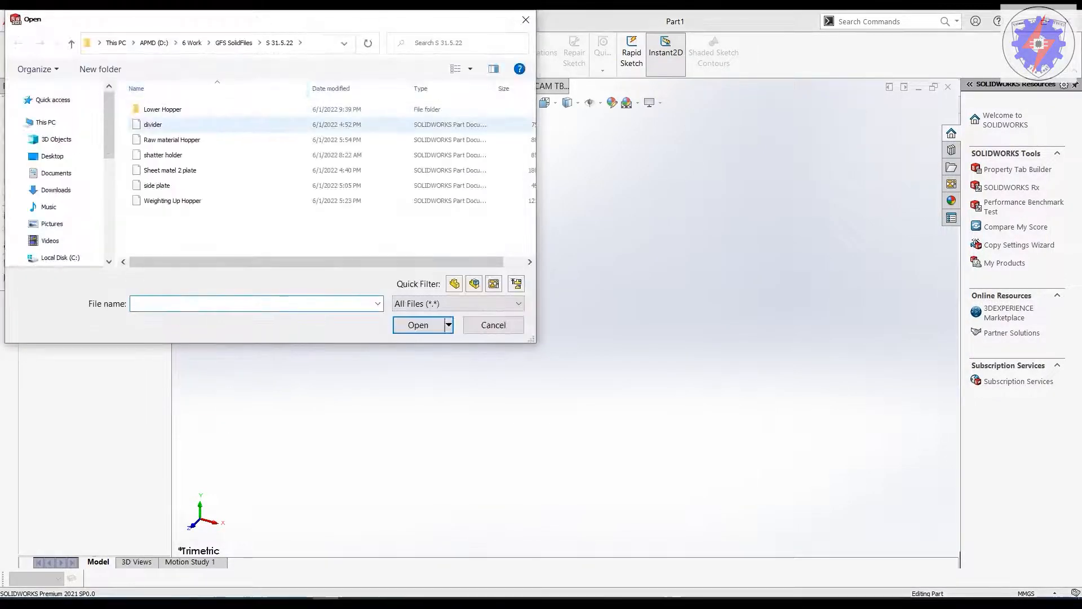
pyautogui.click(164, 124)
pyautogui.click(418, 326)
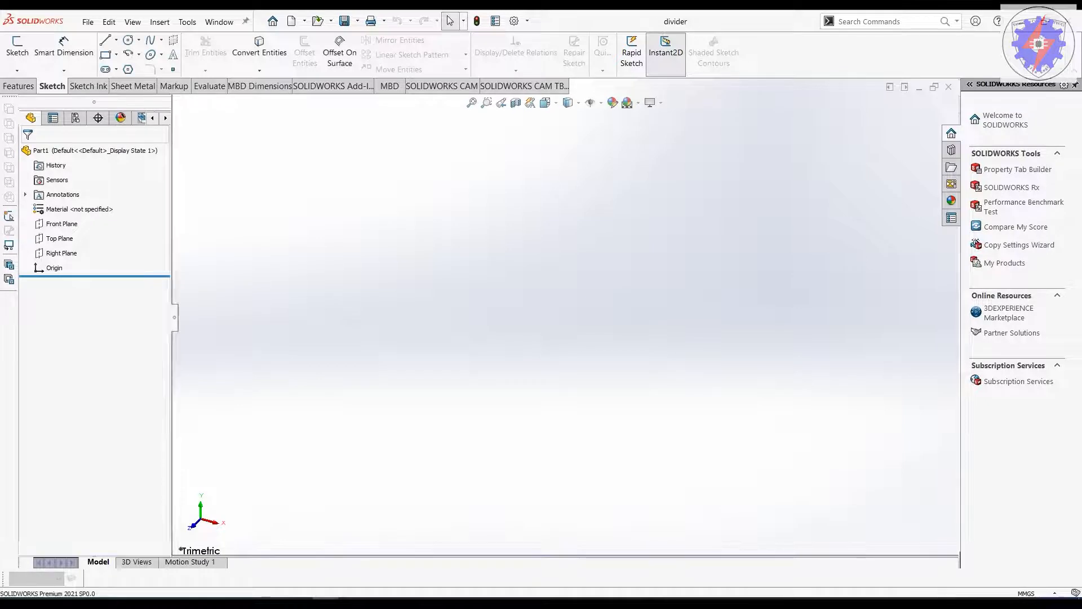
# - Examine the near corner and the long outer edges of the divider's sloped plate up close
pyautogui.moveTo(563, 339); pyautogui.dragTo(440, 364, button='middle')
pyautogui.scroll(3, 564, 318)
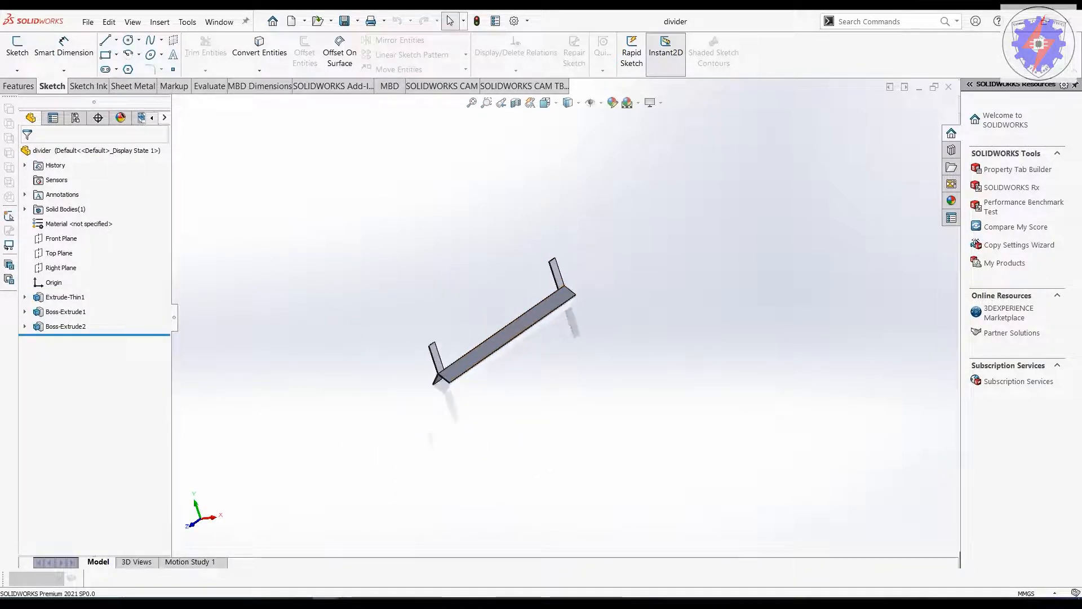
pyautogui.scroll(-5, 423, 372)
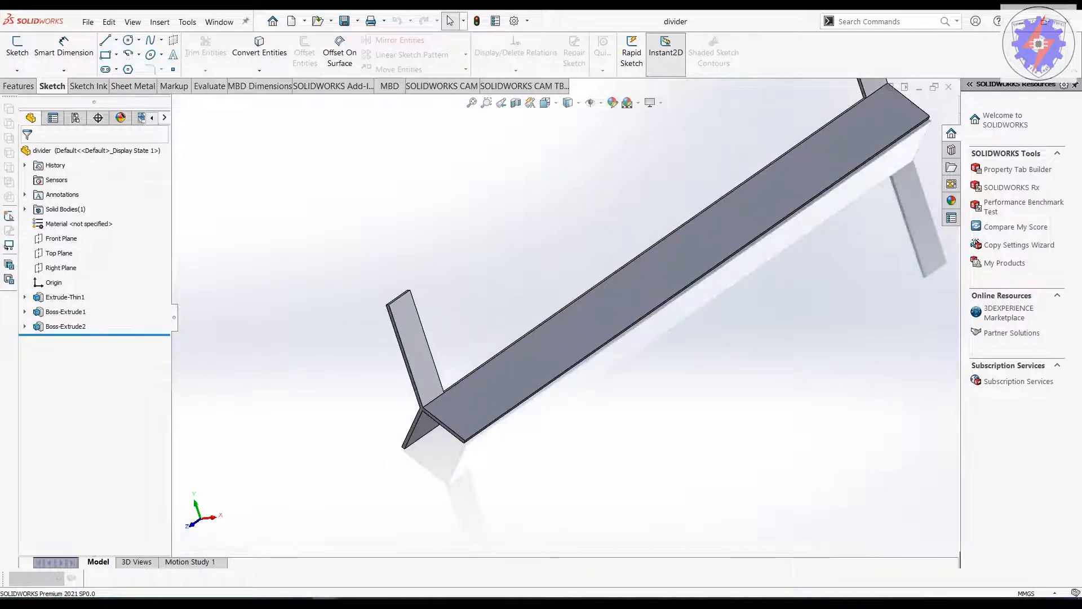
pyautogui.scroll(-3, 479, 350)
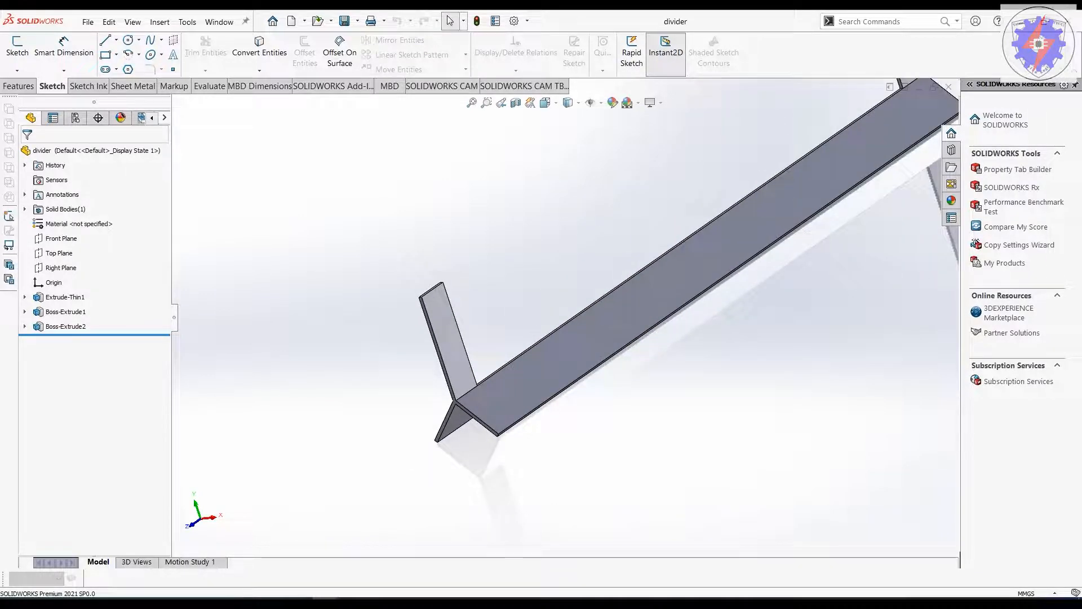
pyautogui.scroll(-4, 451, 401)
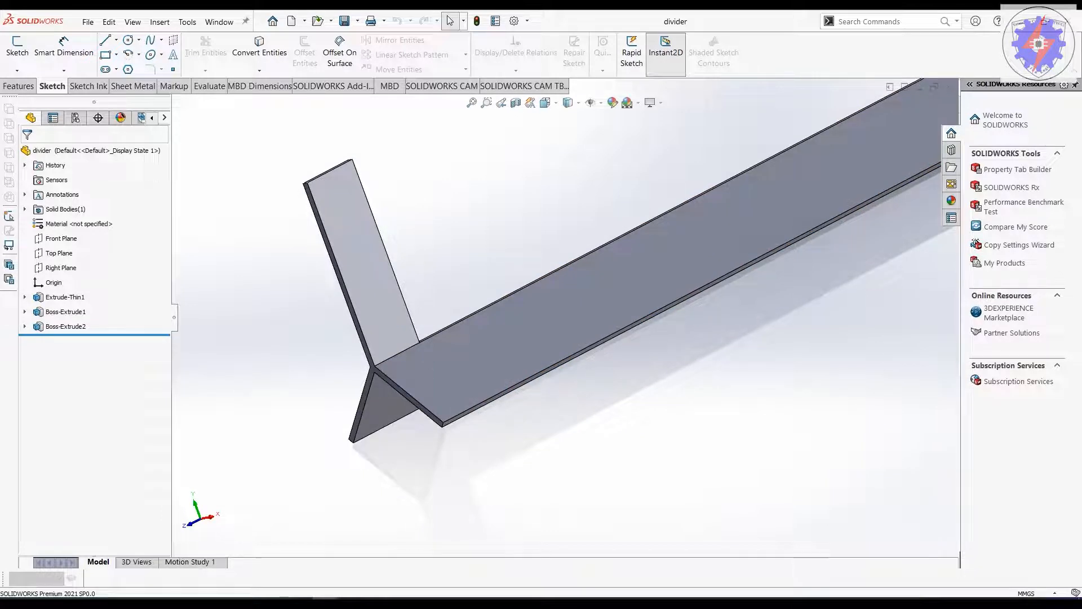
pyautogui.scroll(-5, 476, 400)
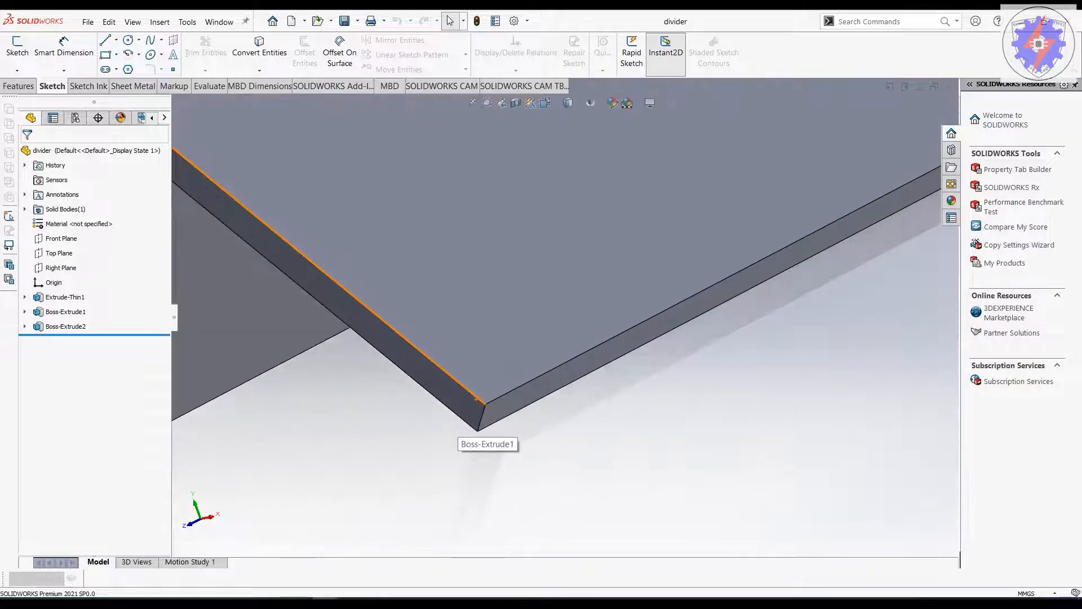
pyautogui.scroll(-2, 476, 399)
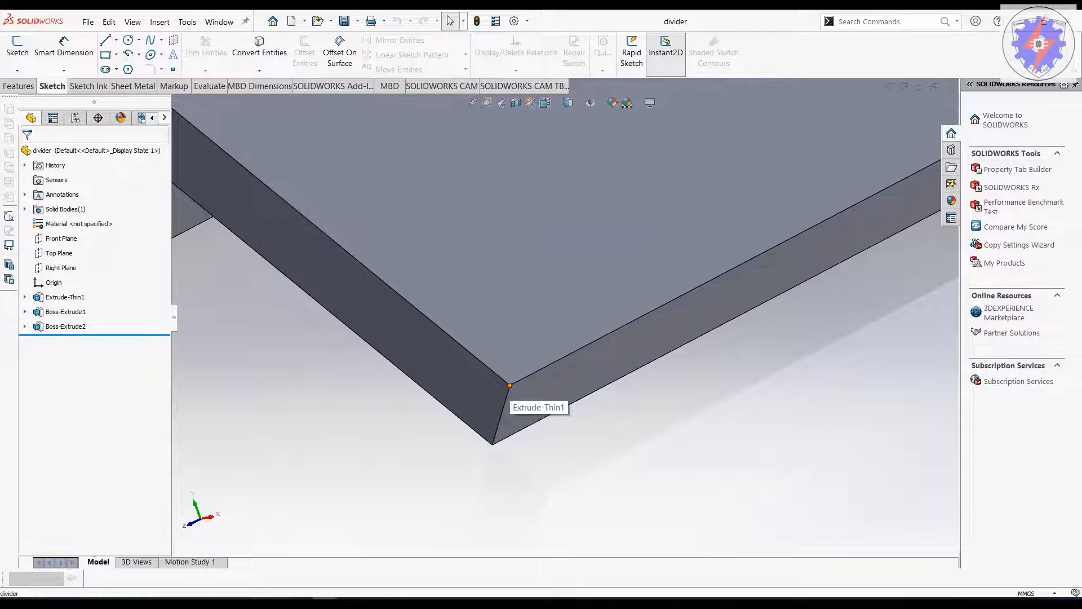
pyautogui.click(510, 385)
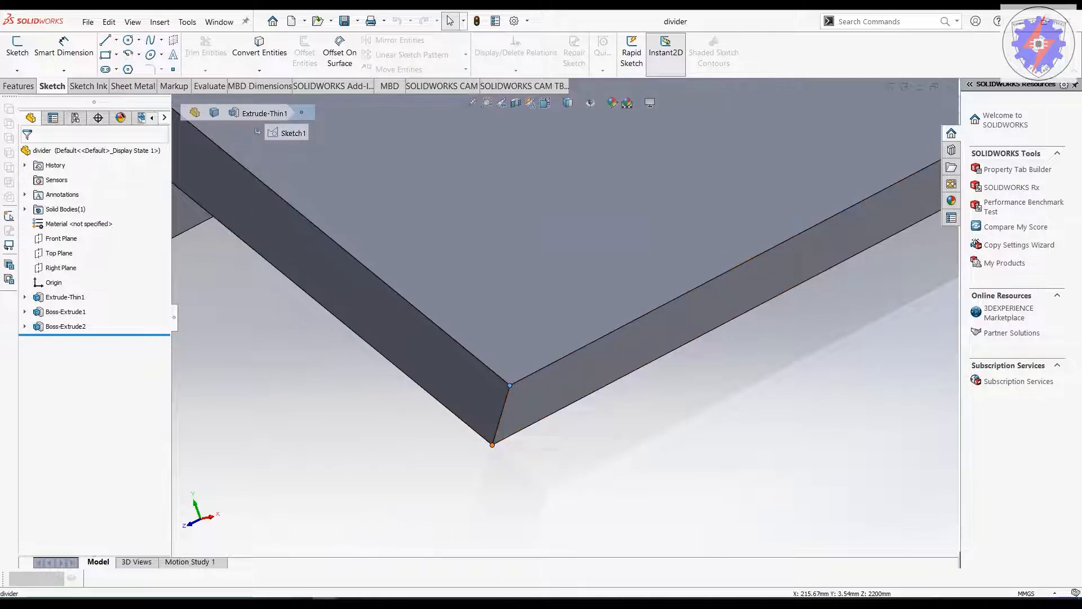
pyautogui.moveTo(564, 315); pyautogui.dragTo(597, 324, button='middle')
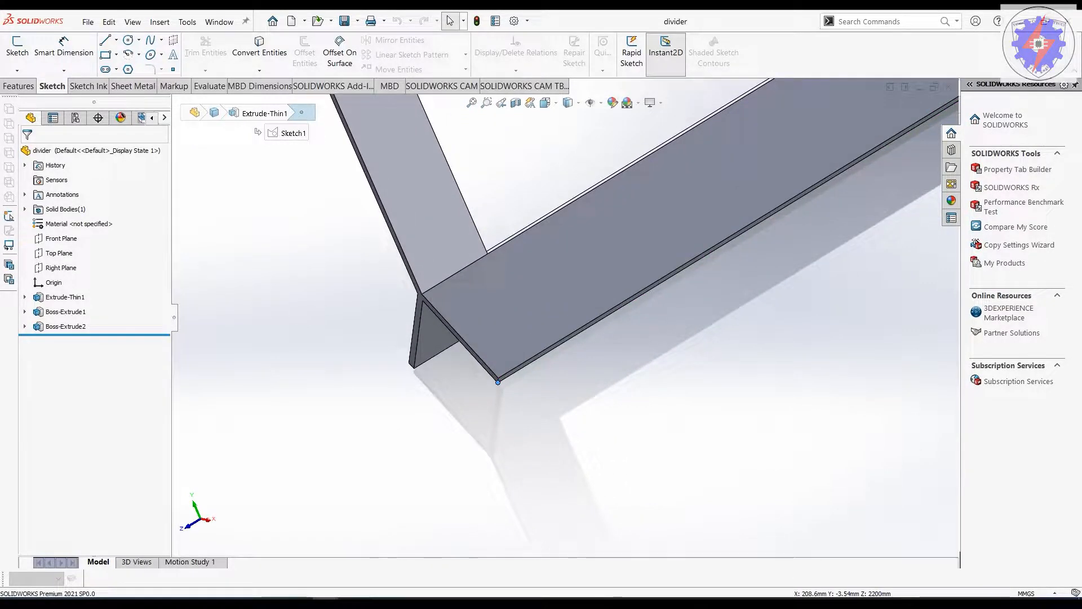
pyautogui.scroll(-5, 568, 360)
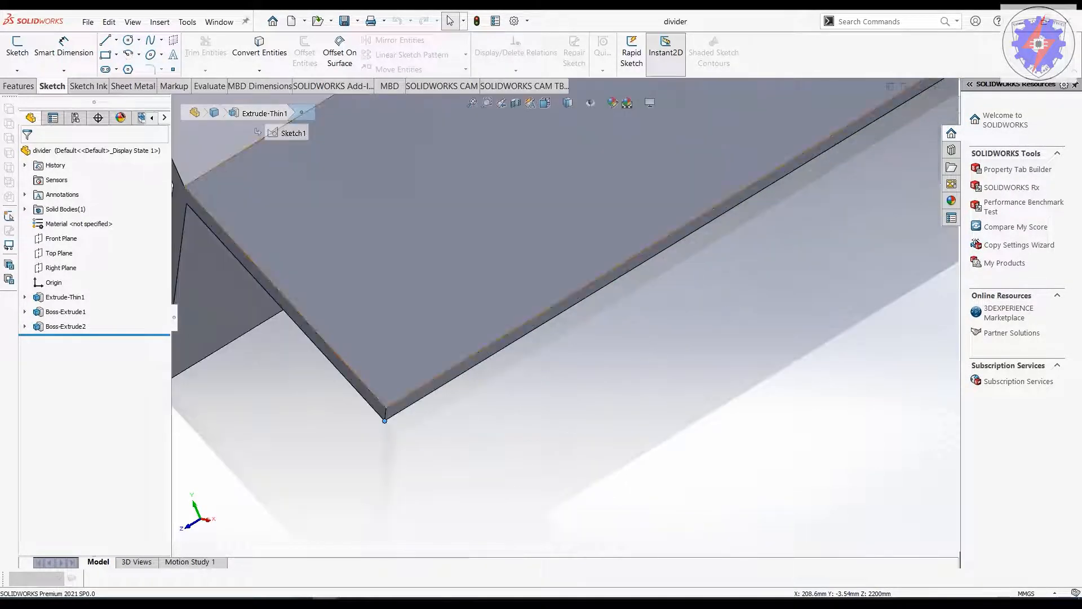
pyautogui.click(488, 323)
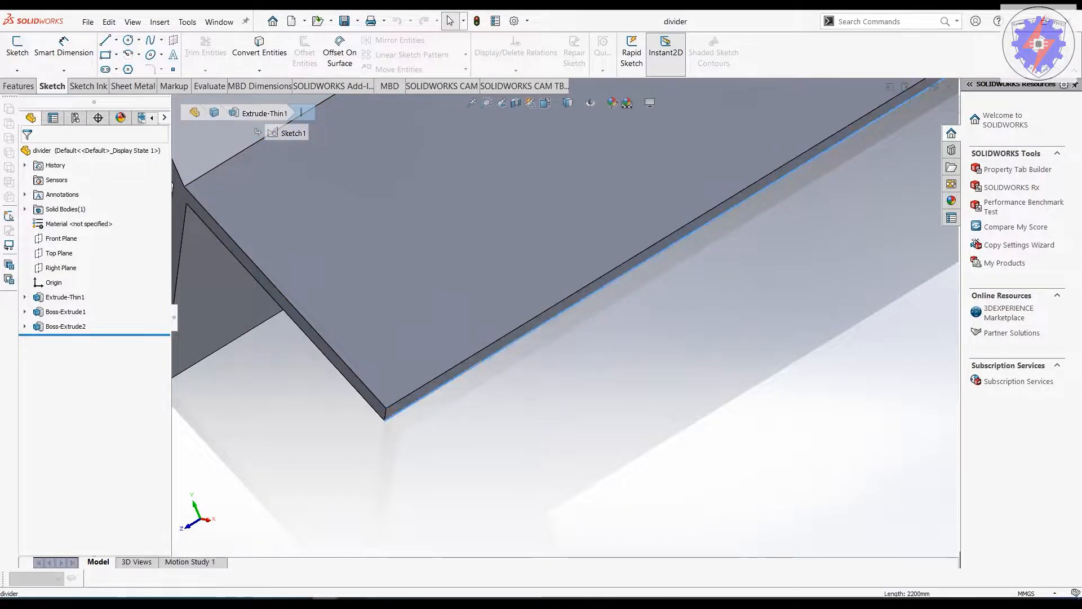
pyautogui.click(564, 319)
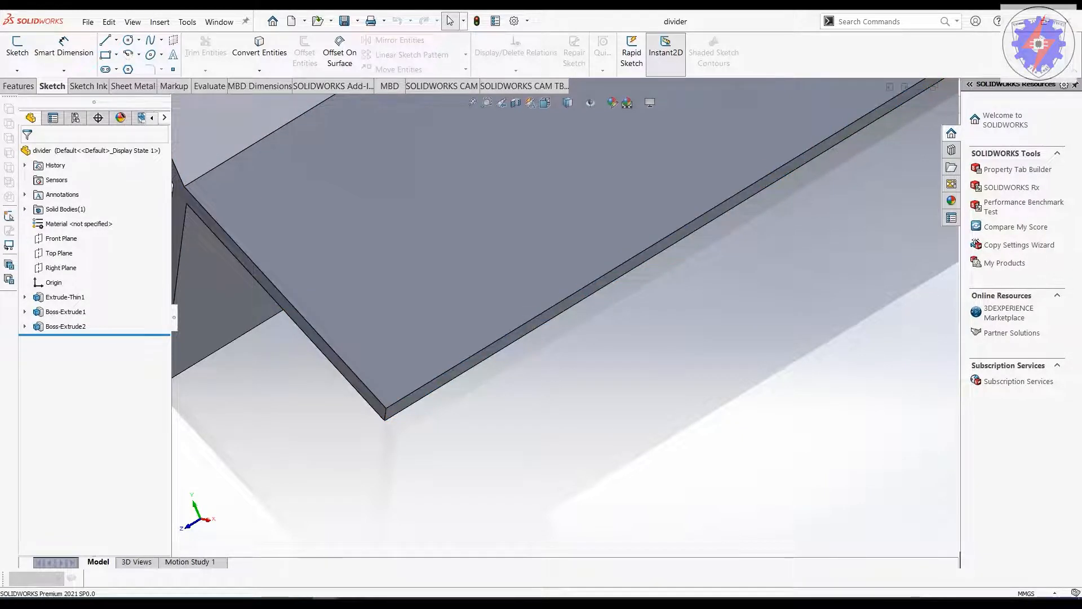
pyautogui.moveTo(564, 294); pyautogui.dragTo(569, 315, button='middle')
pyautogui.scroll(4, 566, 316)
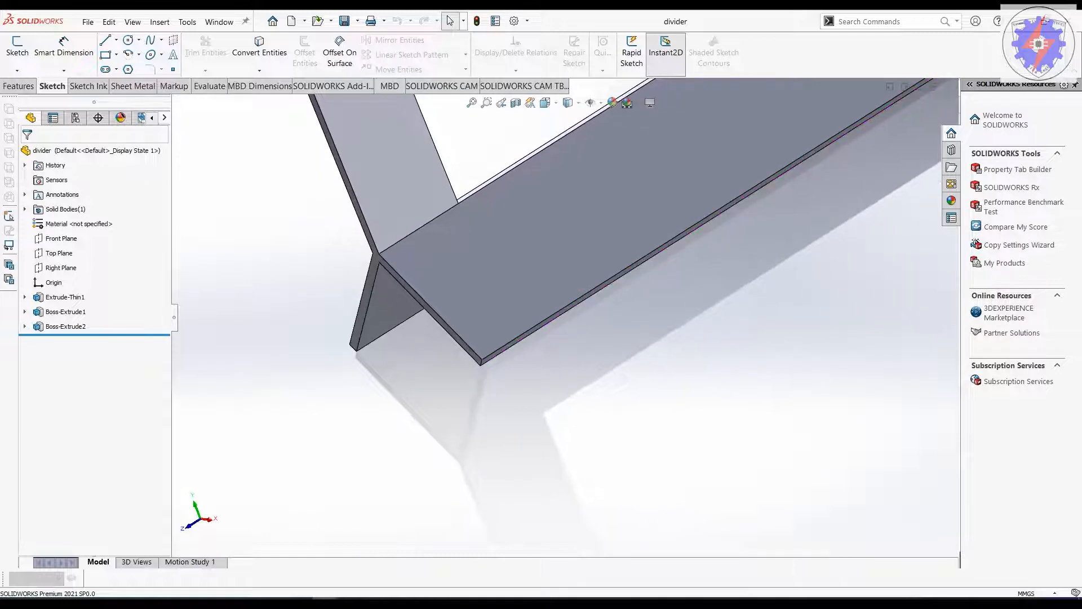
# - Examine the divider's upright end strip and the narrow face along the ridge from several angles
pyautogui.click(547, 258)
pyautogui.click(549, 255)
pyautogui.click(553, 249)
pyautogui.click(555, 250)
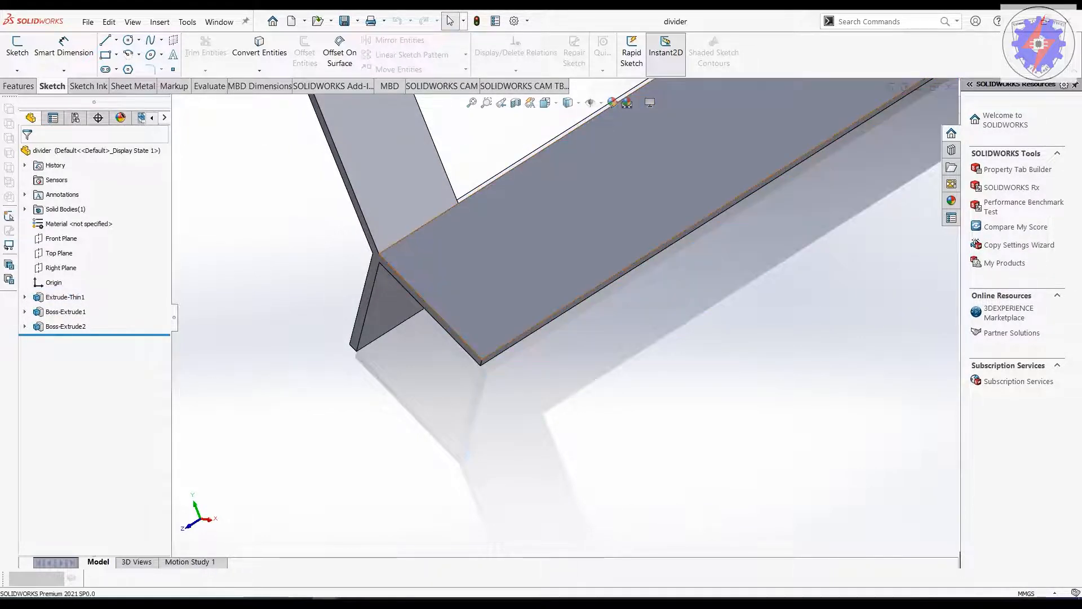
pyautogui.click(563, 248)
pyautogui.moveTo(569, 306); pyautogui.dragTo(609, 307, button='middle')
pyautogui.click(469, 195)
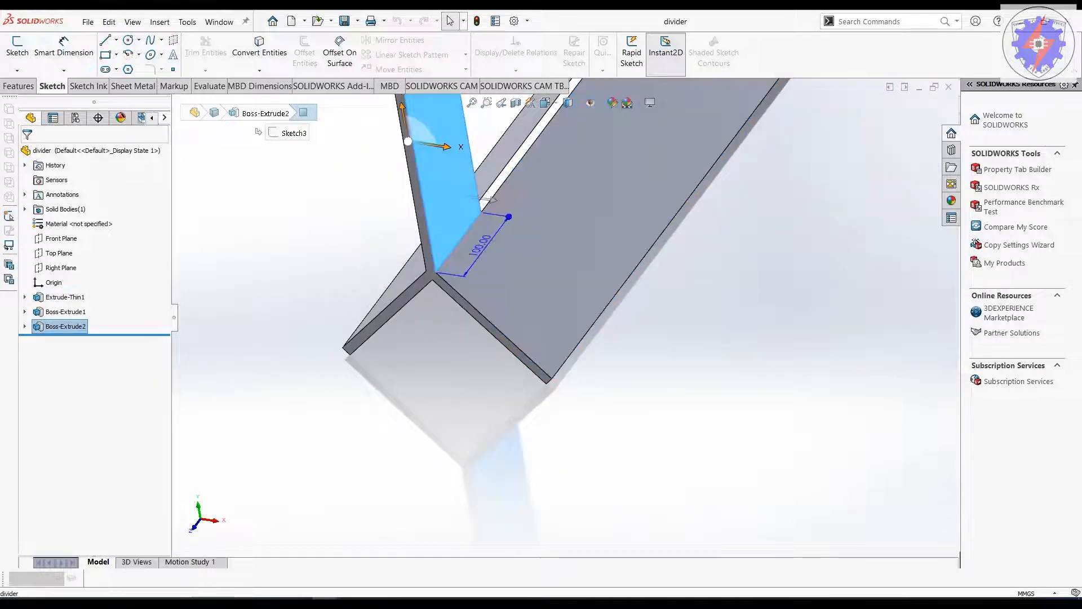
pyautogui.moveTo(473, 197); pyautogui.dragTo(512, 201, button='middle')
pyautogui.scroll(2, 638, 355)
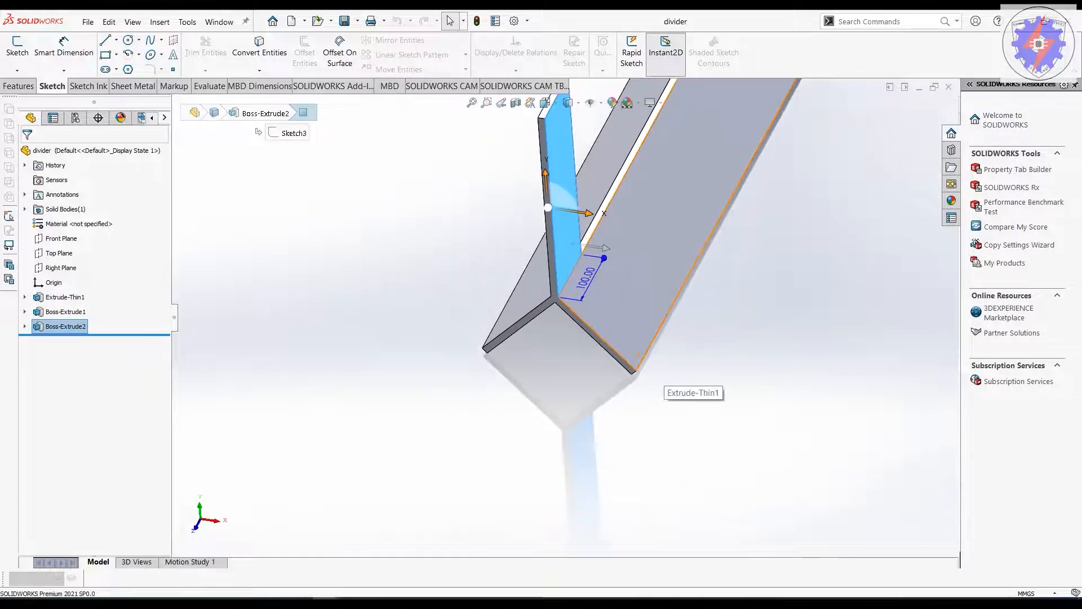
pyautogui.moveTo(637, 357); pyautogui.dragTo(614, 332, button='middle')
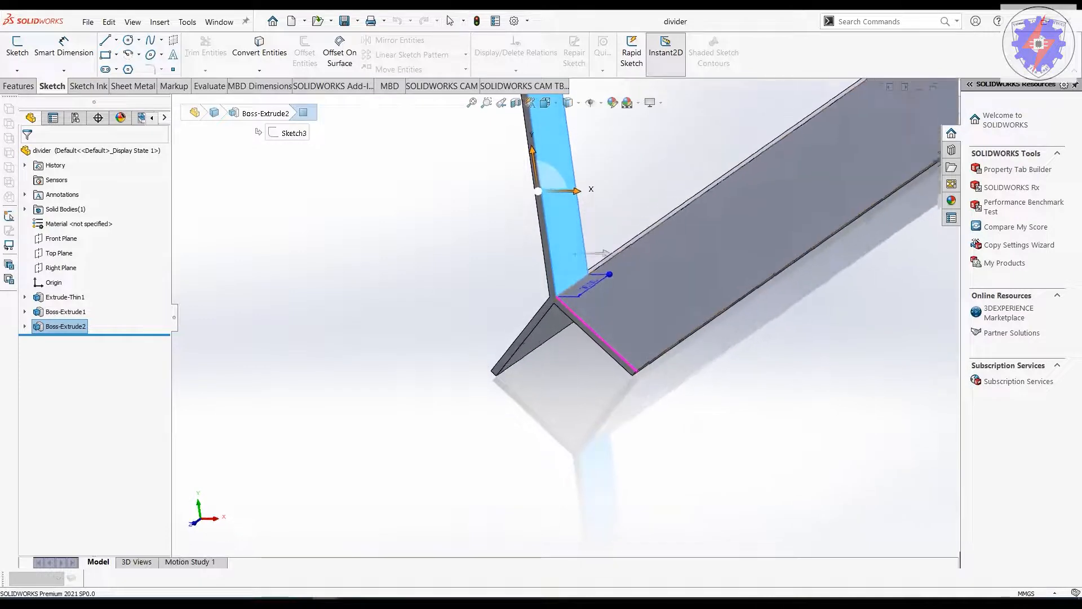
pyautogui.scroll(-2, 675, 313)
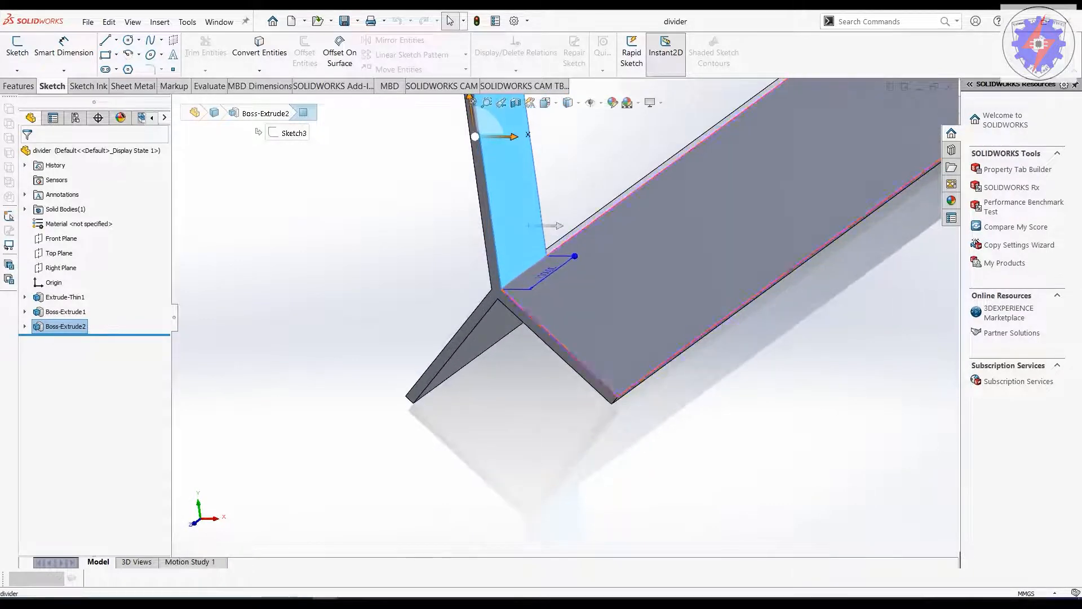
pyautogui.scroll(-3, 552, 243)
pyautogui.click(579, 261)
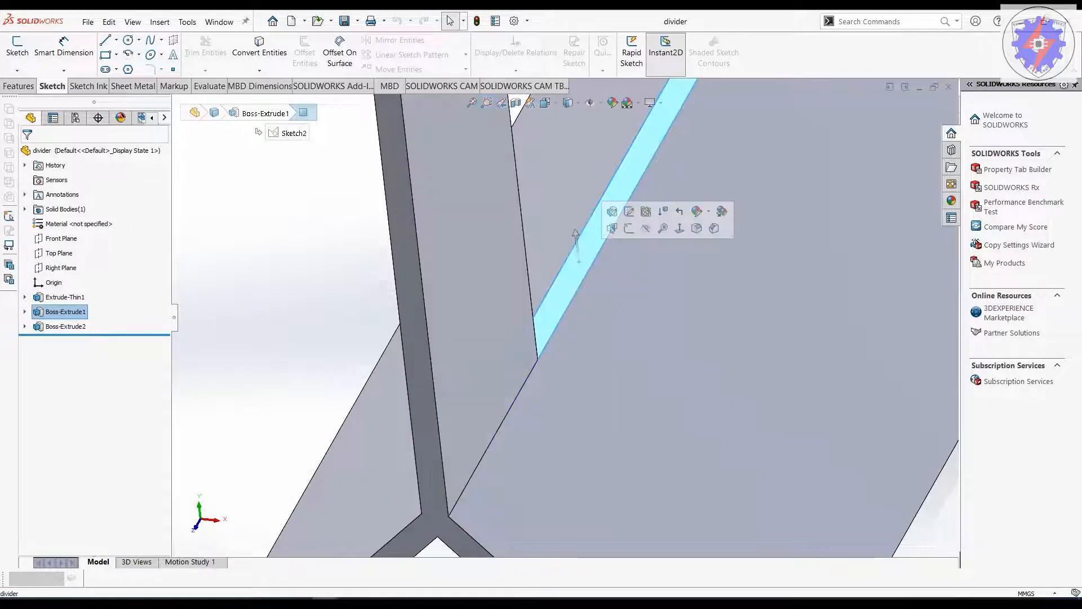
# - Fillet the upper long outer edge of the sloped plate with a 1 mm symmetric radius
pyautogui.scroll(3, 775, 433)
pyautogui.moveTo(775, 433); pyautogui.dragTo(743, 367, button='middle')
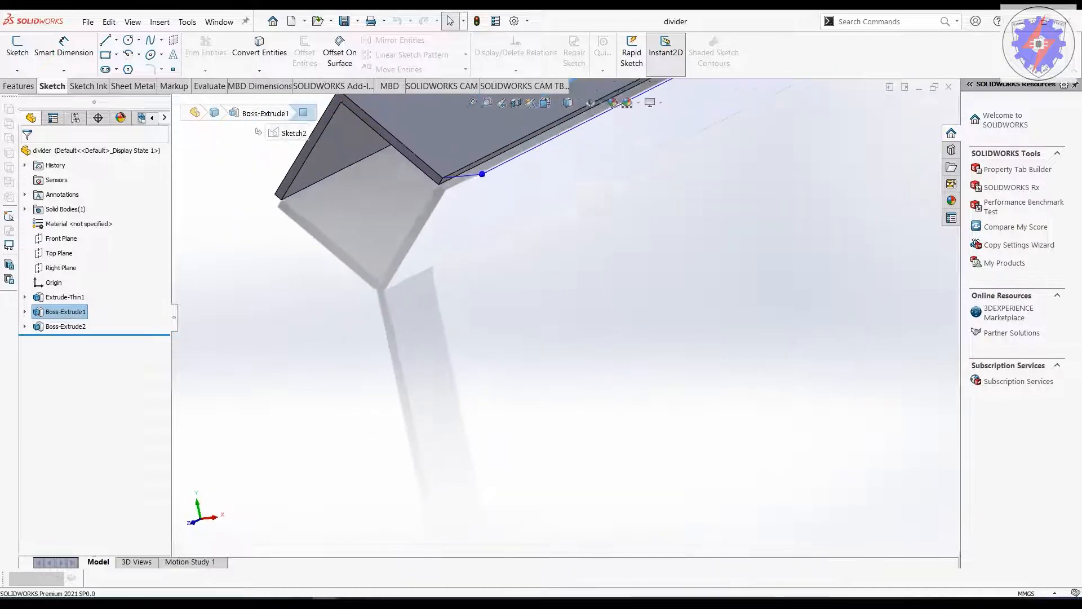
pyautogui.scroll(2, 563, 316)
pyautogui.click(524, 199)
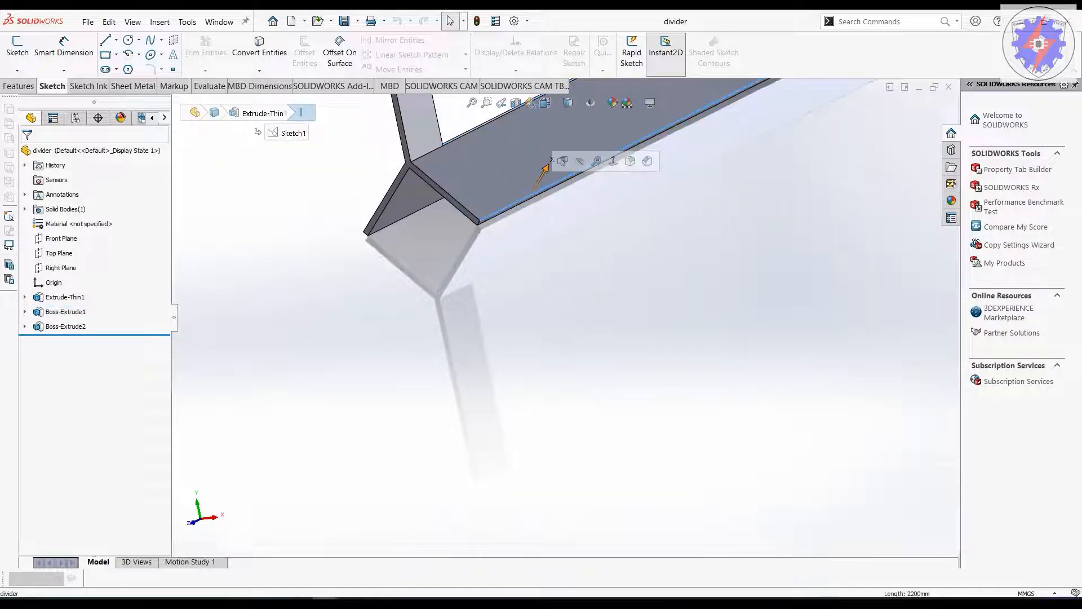
pyautogui.click(18, 86)
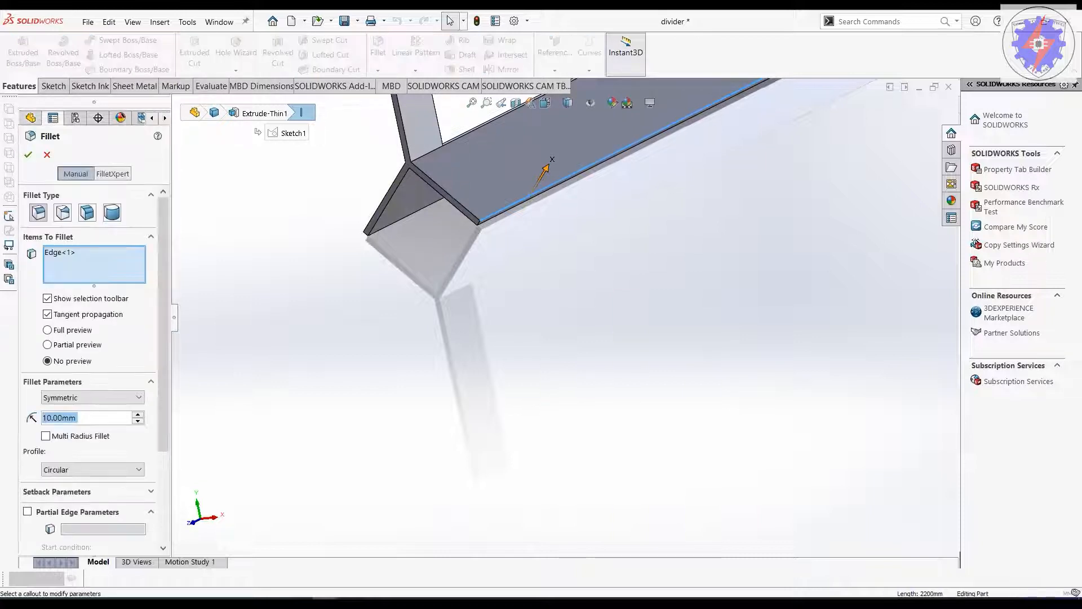
pyautogui.write('1')
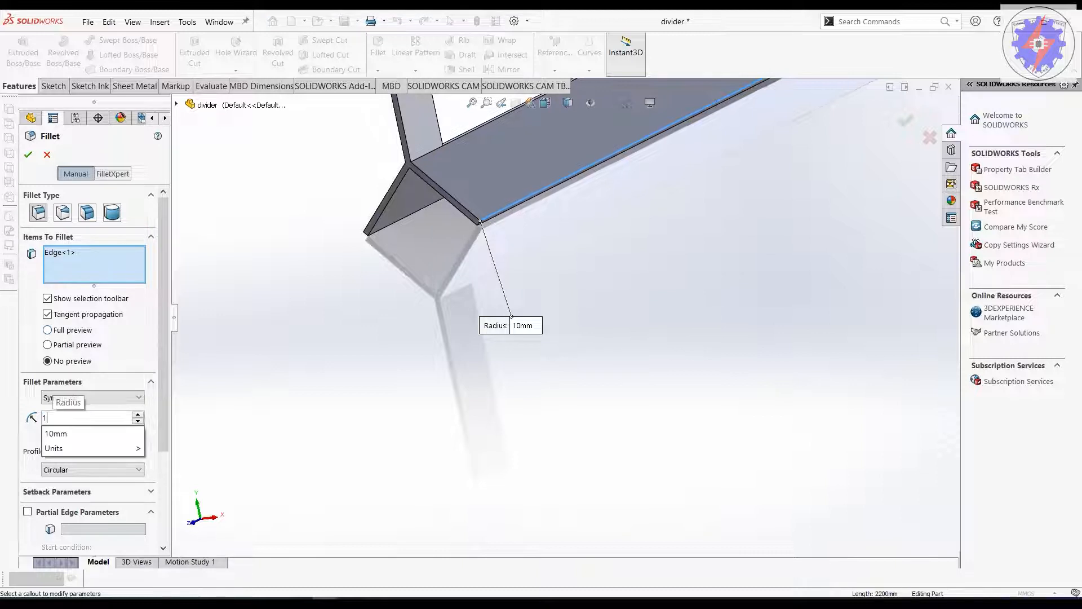
pyautogui.press('Return')
pyautogui.click(27, 155)
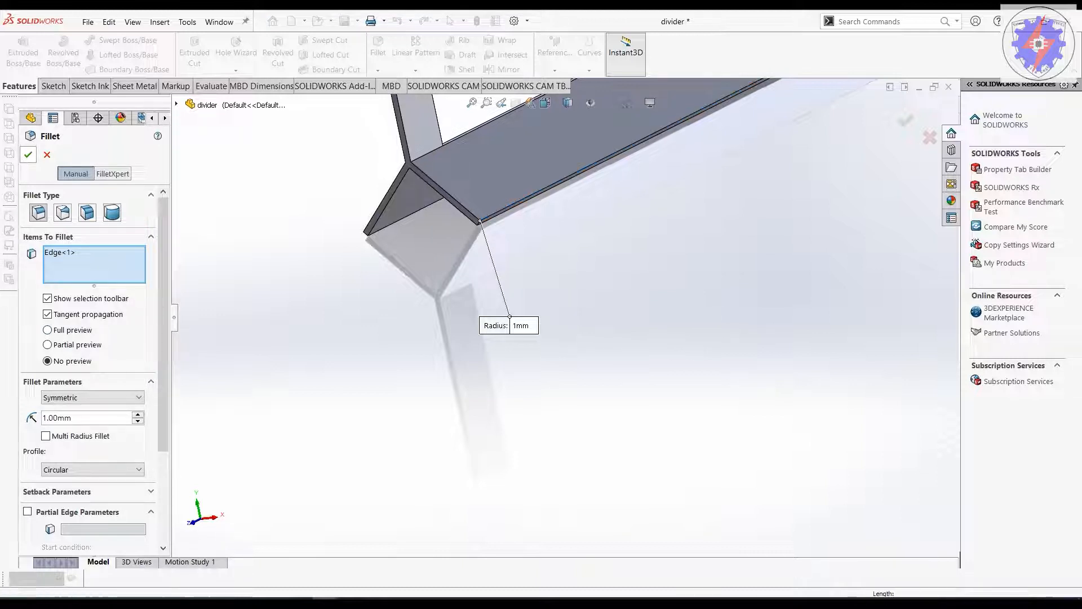
# - Inspect the rounded face of the new fillet along the sloped plate's outer edge
pyautogui.scroll(-14, 491, 198)
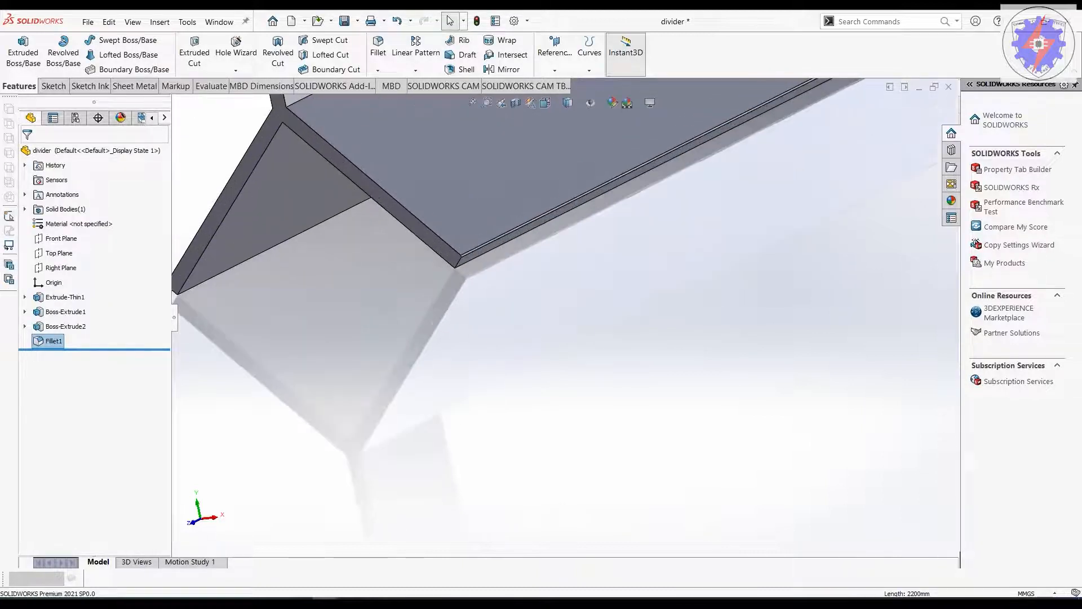
pyautogui.scroll(-4, 338, 482)
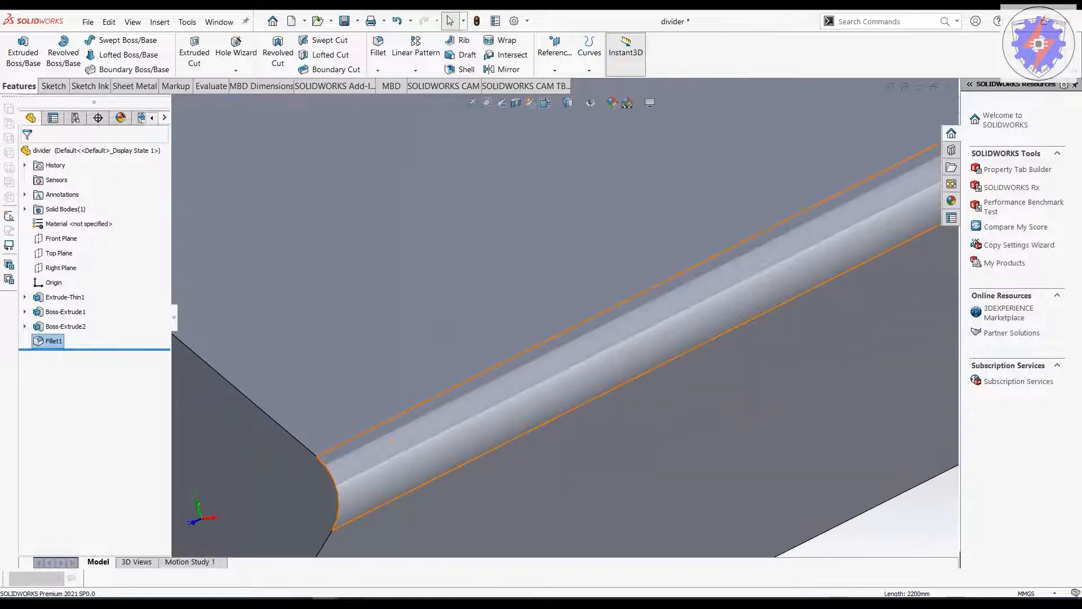
pyautogui.click(400, 461)
pyautogui.scroll(6, 401, 461)
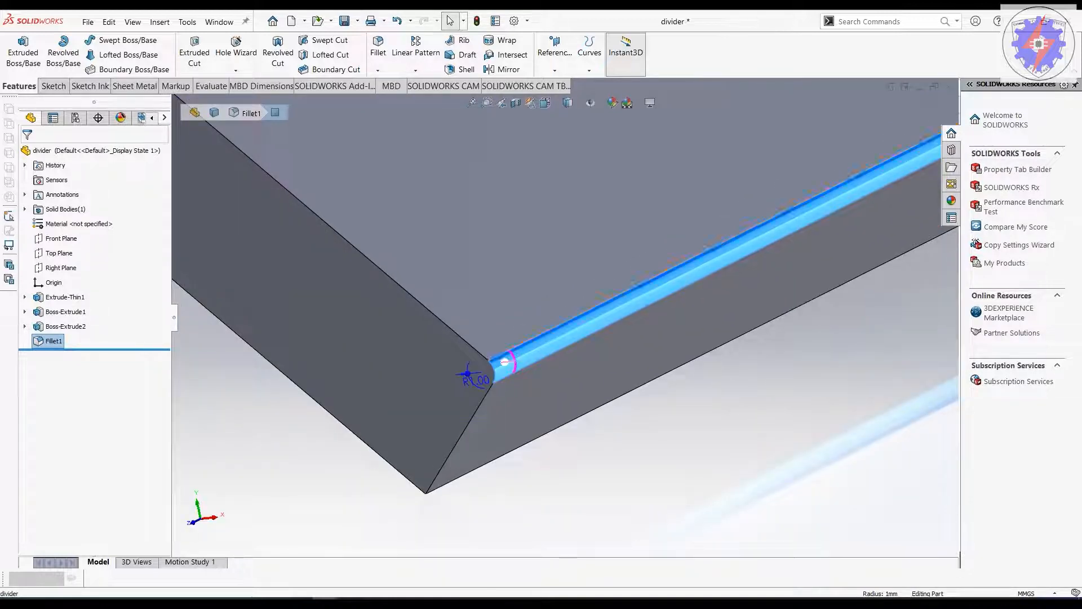
pyautogui.scroll(14, 674, 298)
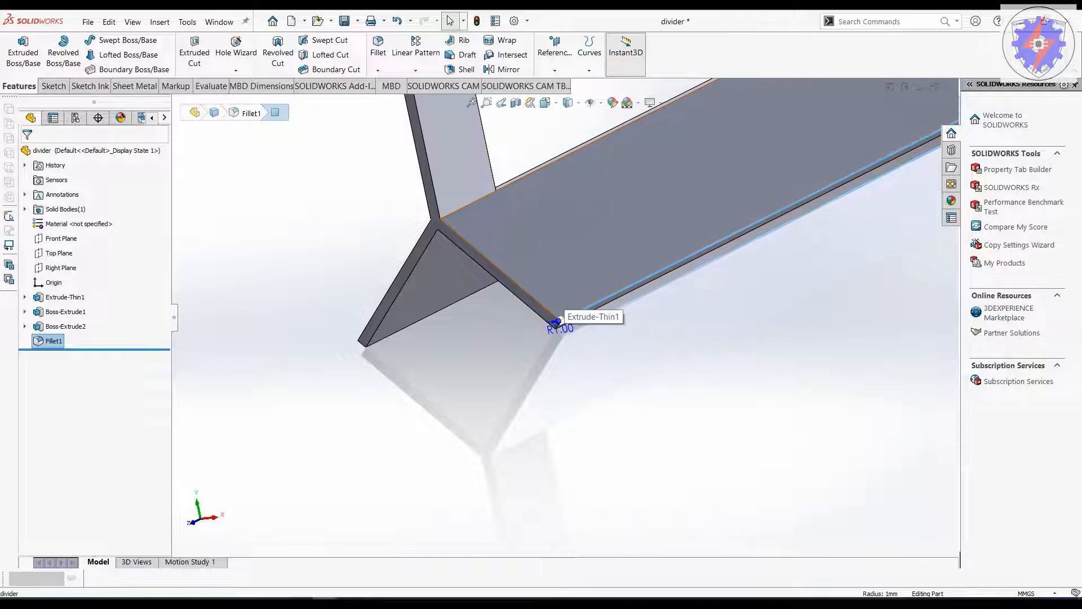
pyautogui.scroll(-8, 560, 321)
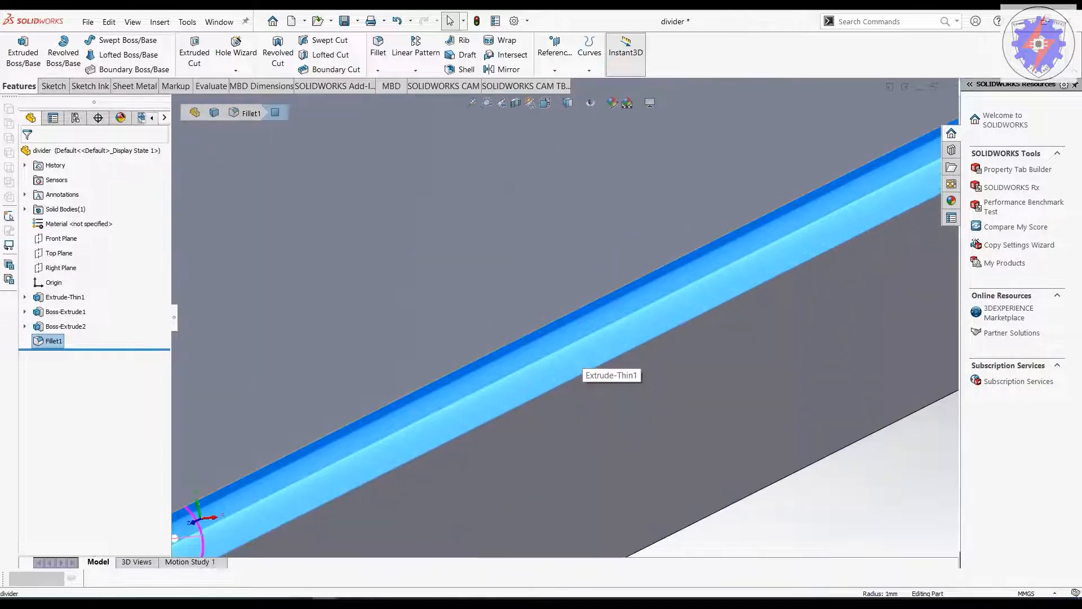
pyautogui.click(551, 348)
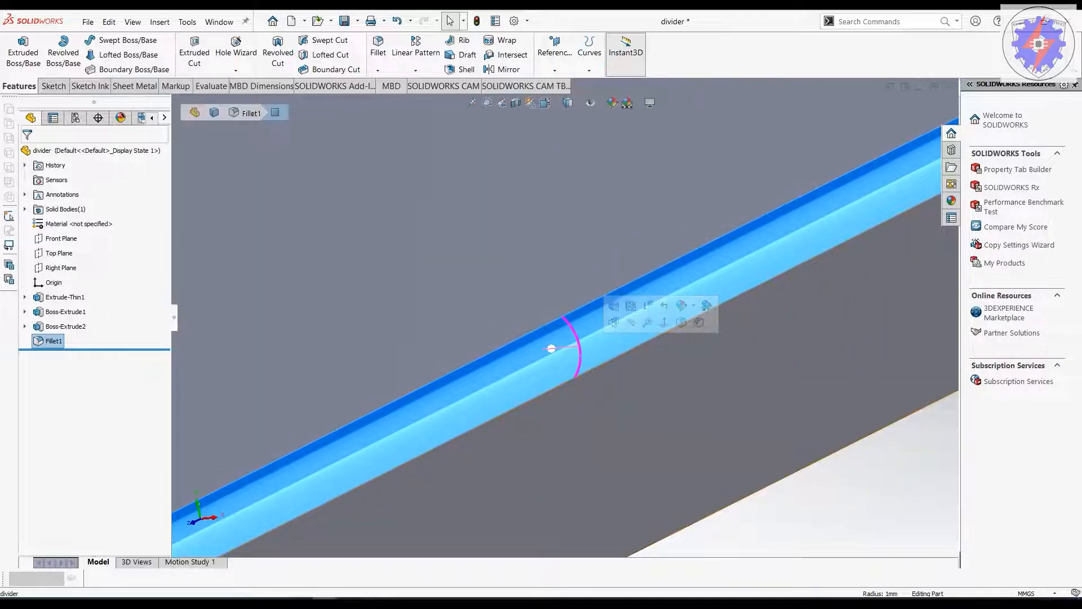
# - Inspect the filleted outer edge of the sloped plate and the faces and edges meeting at its near corner
pyautogui.scroll(5, 562, 326)
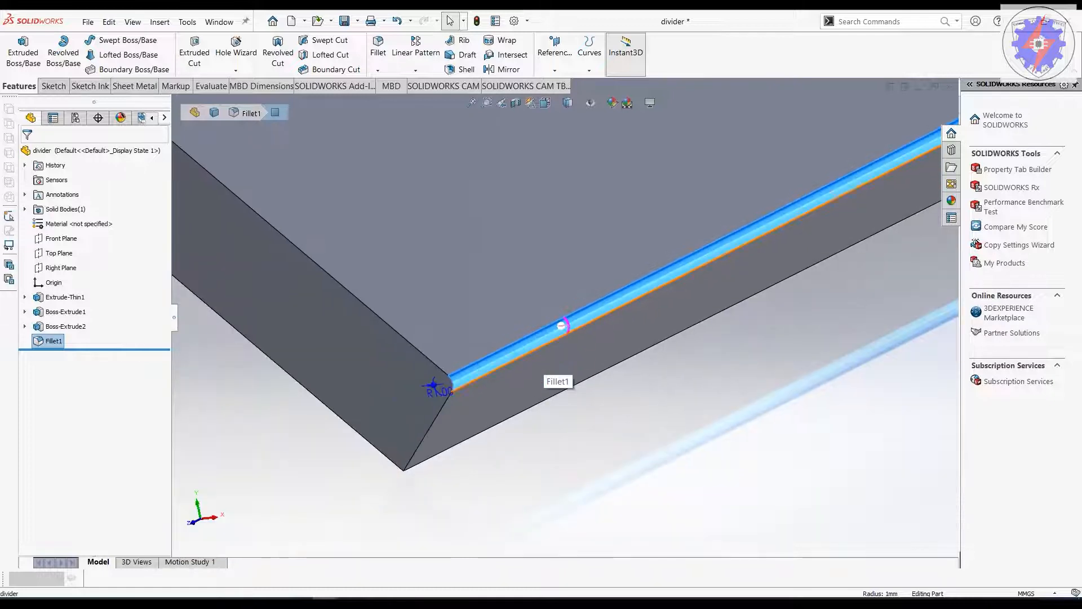
pyautogui.click(521, 306)
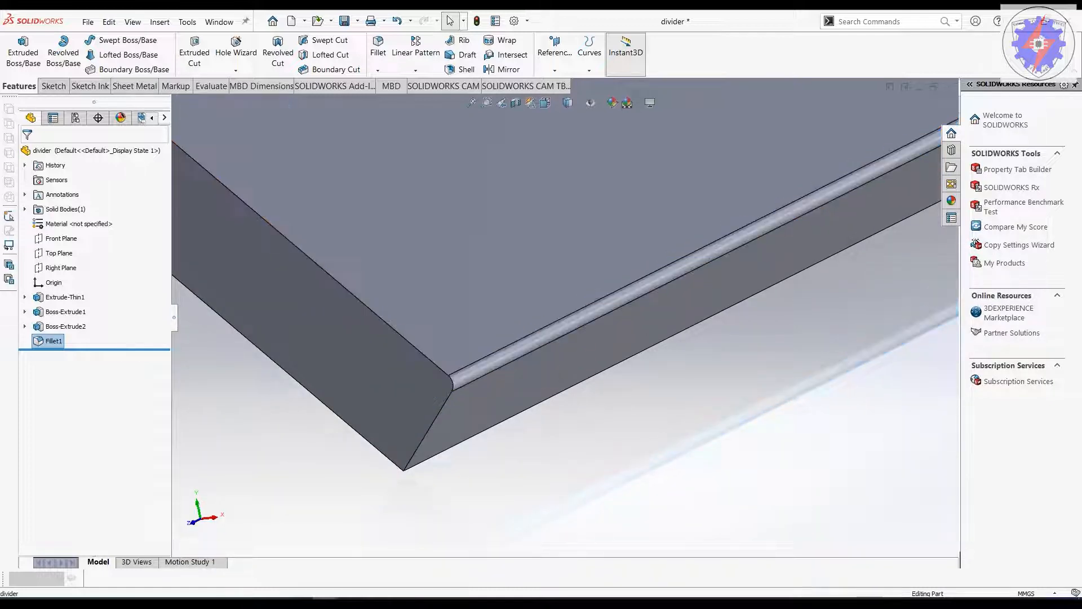
pyautogui.click(530, 373)
pyautogui.click(410, 395)
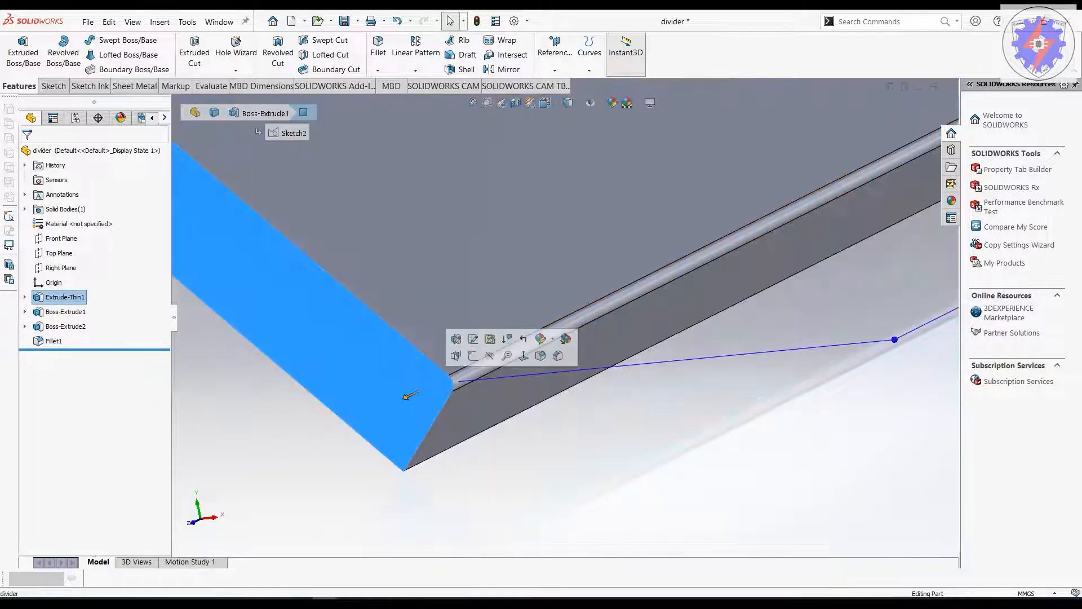
pyautogui.click(467, 377)
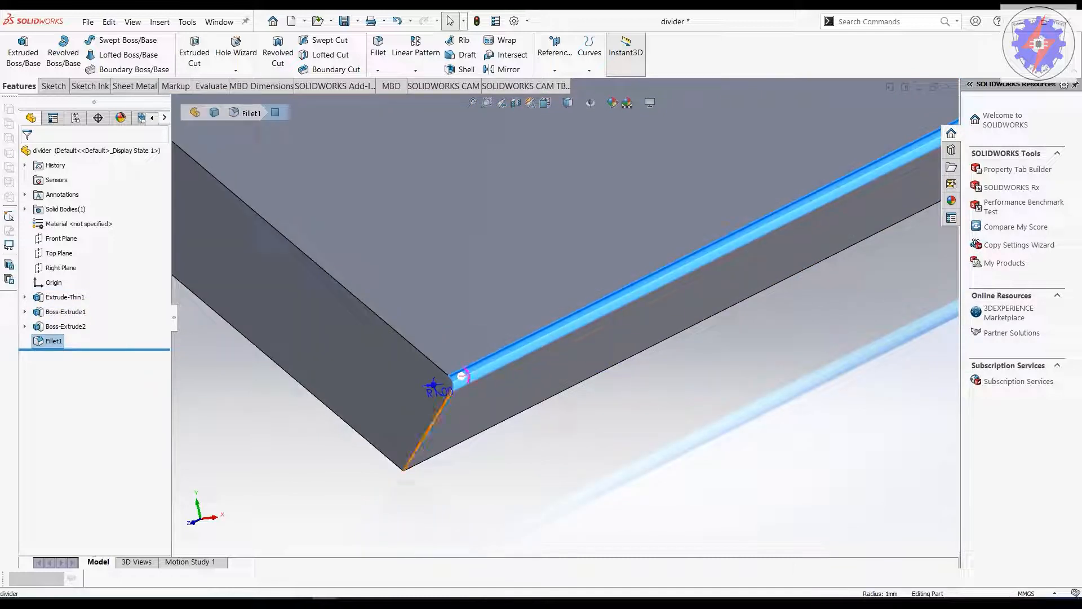
pyautogui.click(448, 395)
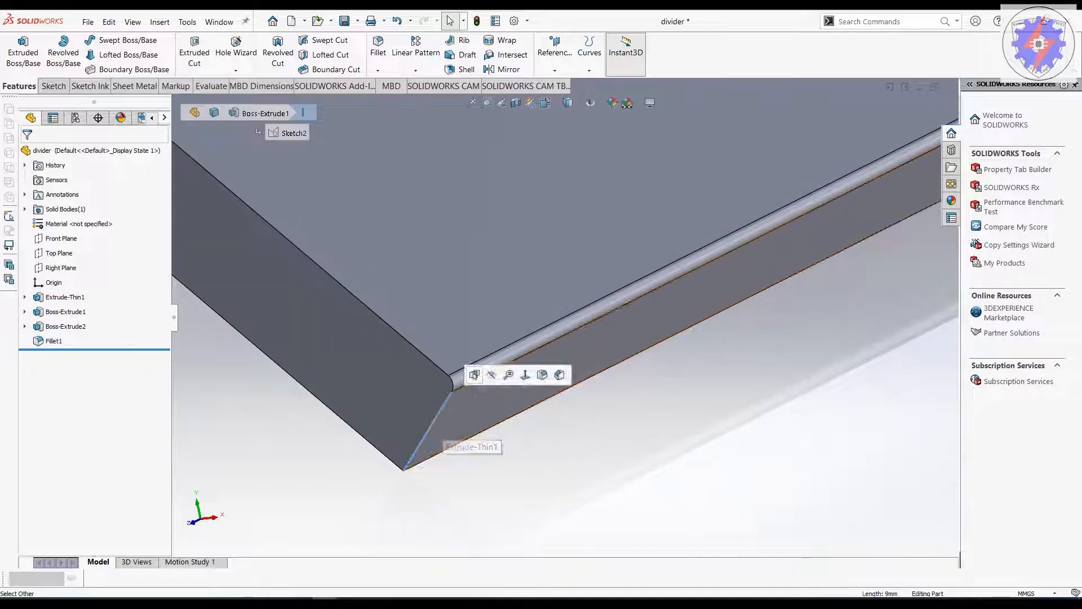
pyautogui.scroll(8, 564, 316)
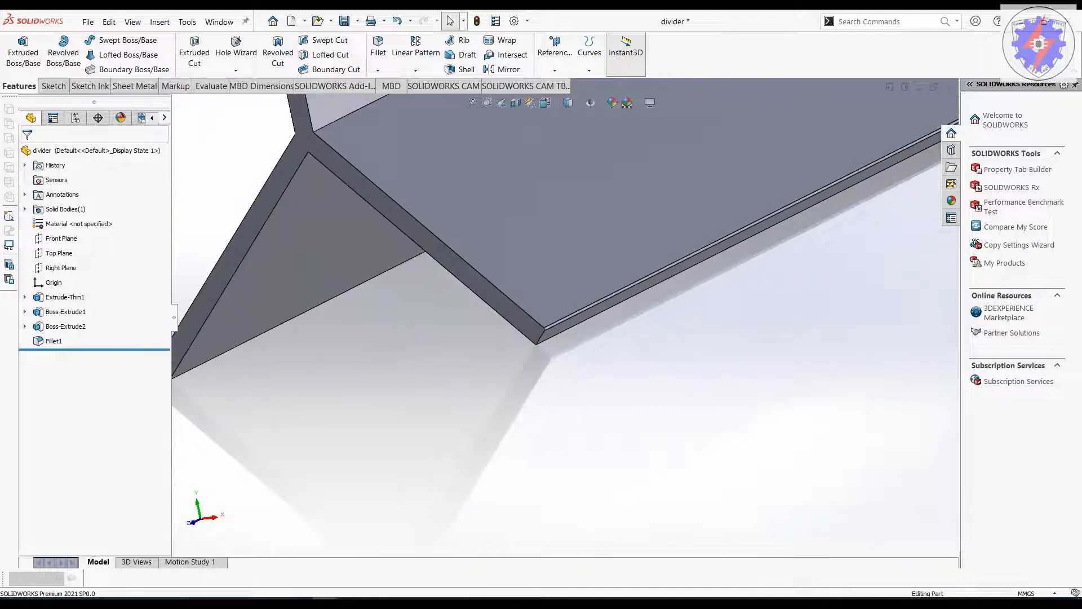
pyautogui.scroll(3, 563, 313)
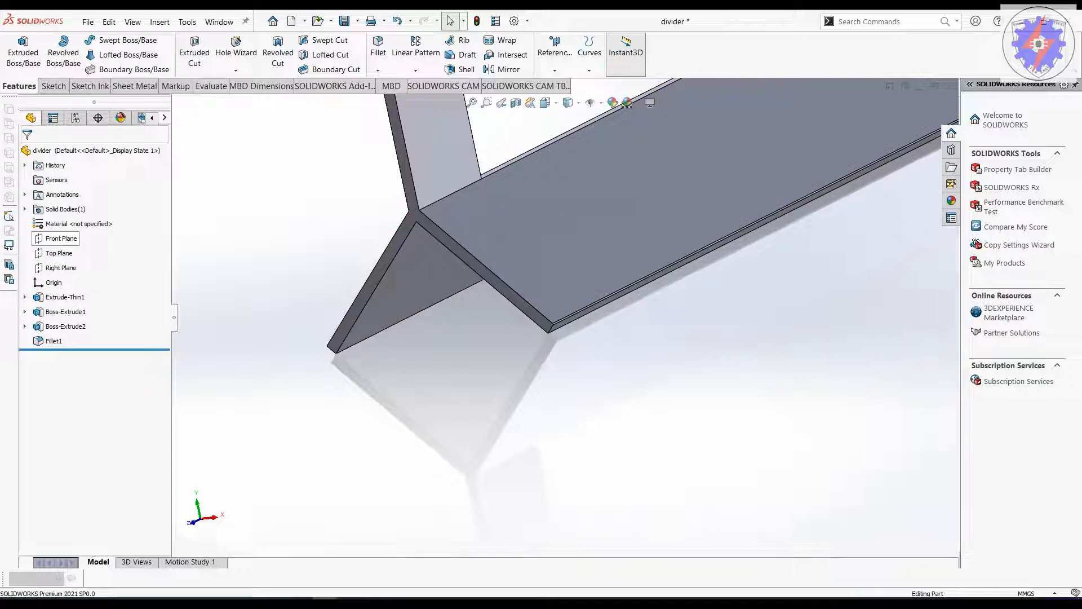
pyautogui.scroll(-5, 563, 298)
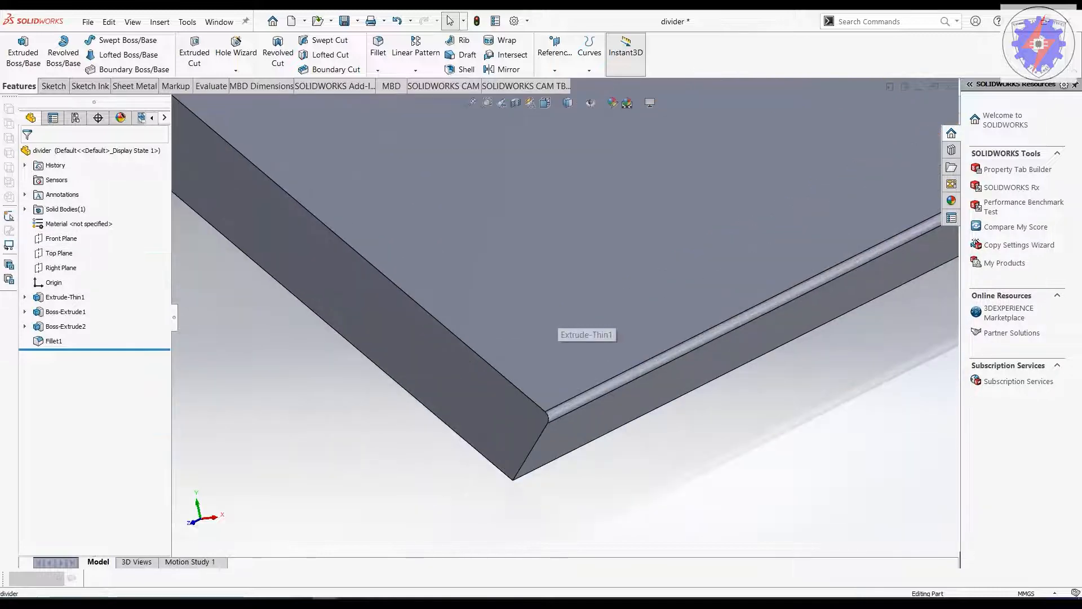
pyautogui.click(558, 309)
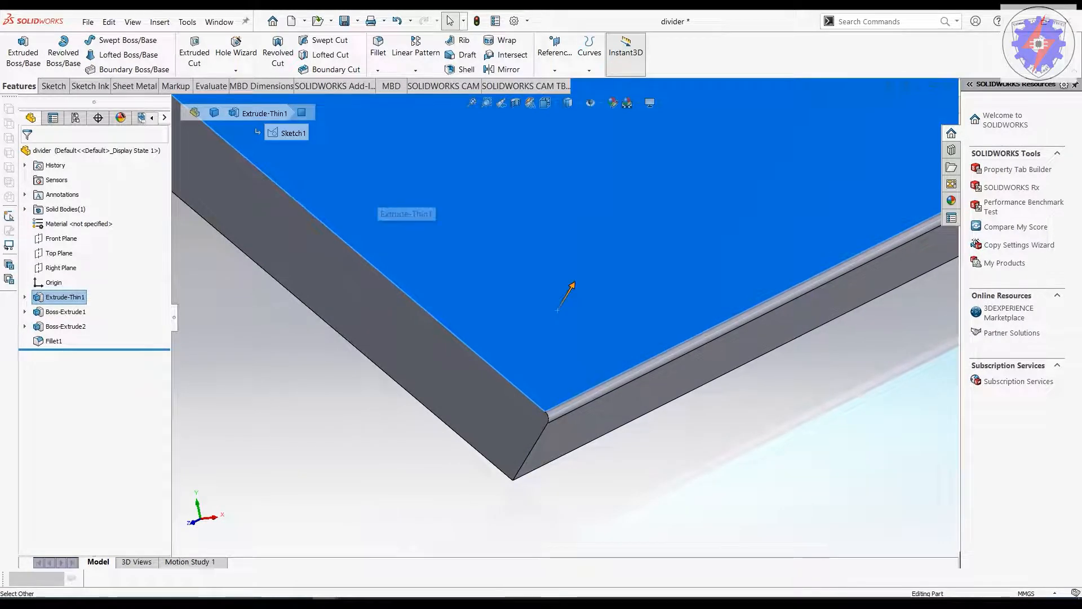
pyautogui.rightClick(574, 283)
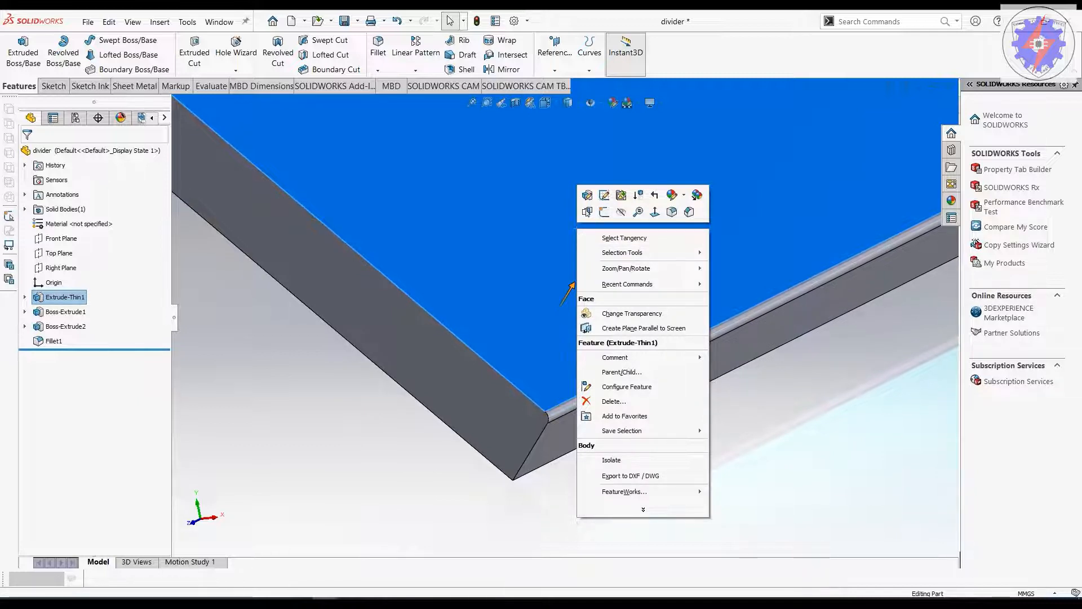
pyautogui.press('Escape')
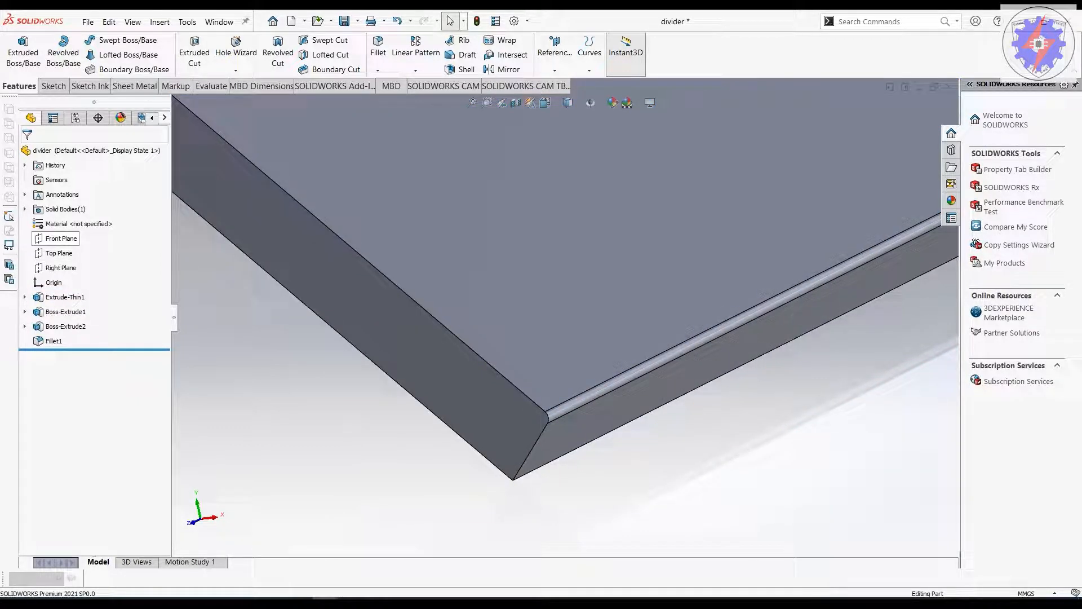
# - Check the default planes against the sloped plate and view the available reference geometry types
pyautogui.click(53, 239)
pyautogui.click(53, 254)
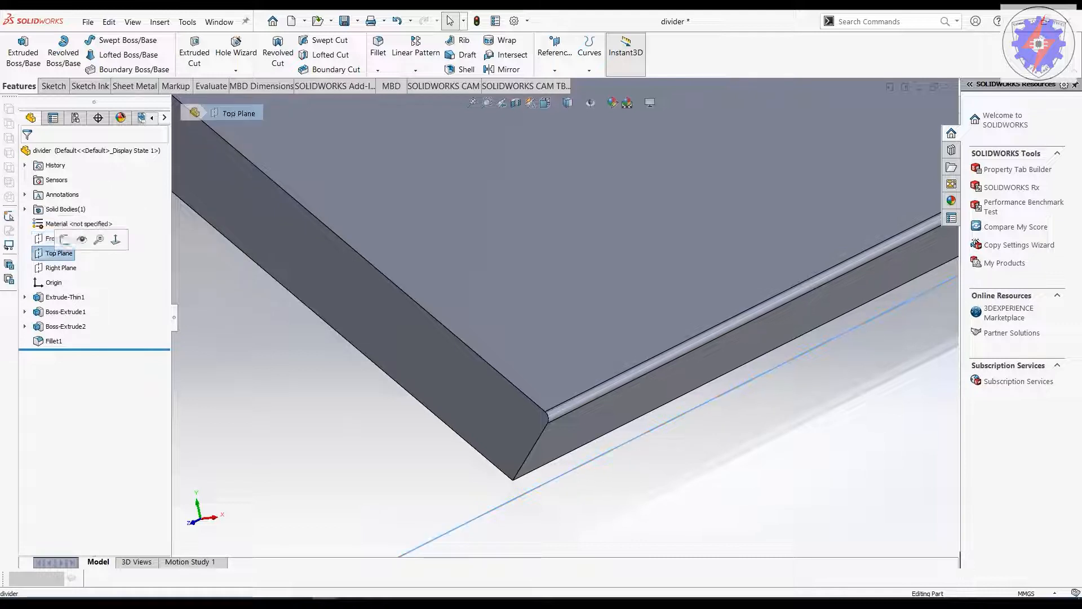
pyautogui.click(60, 268)
pyautogui.scroll(3, 555, 356)
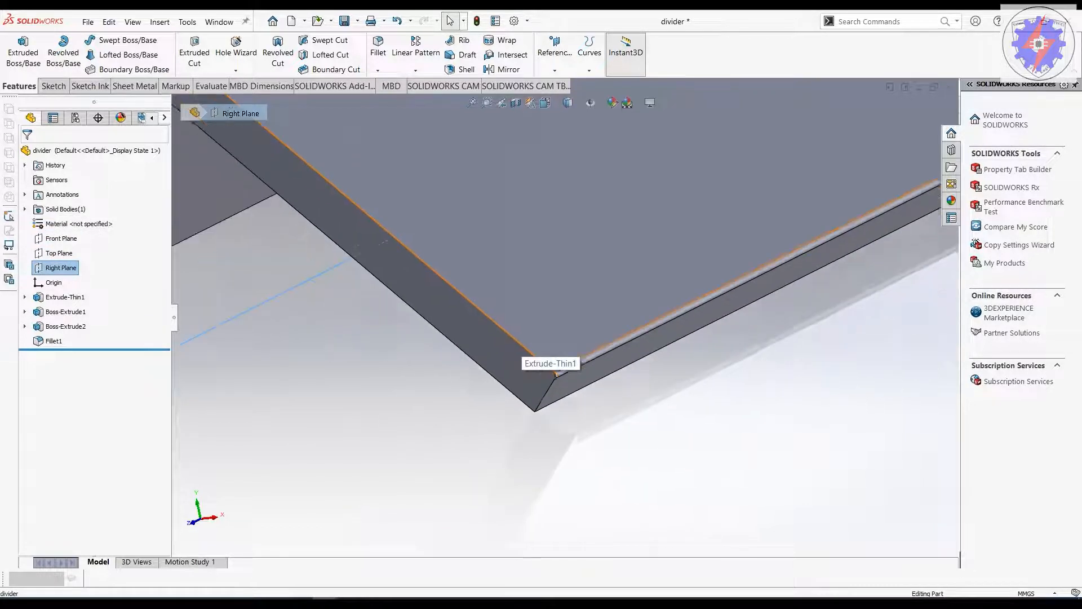
pyautogui.scroll(2, 555, 356)
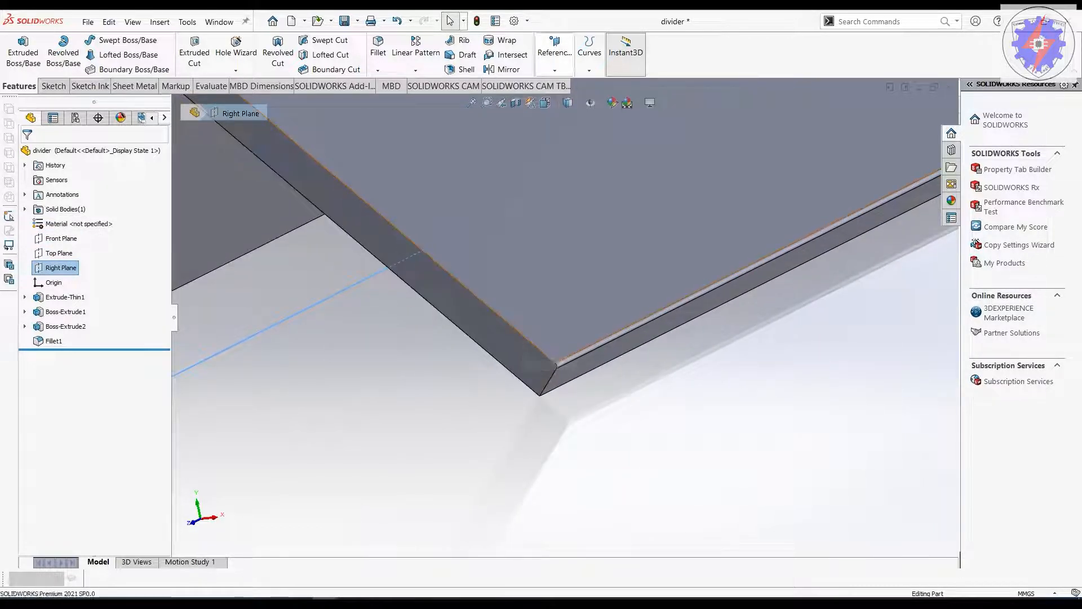
pyautogui.click(555, 70)
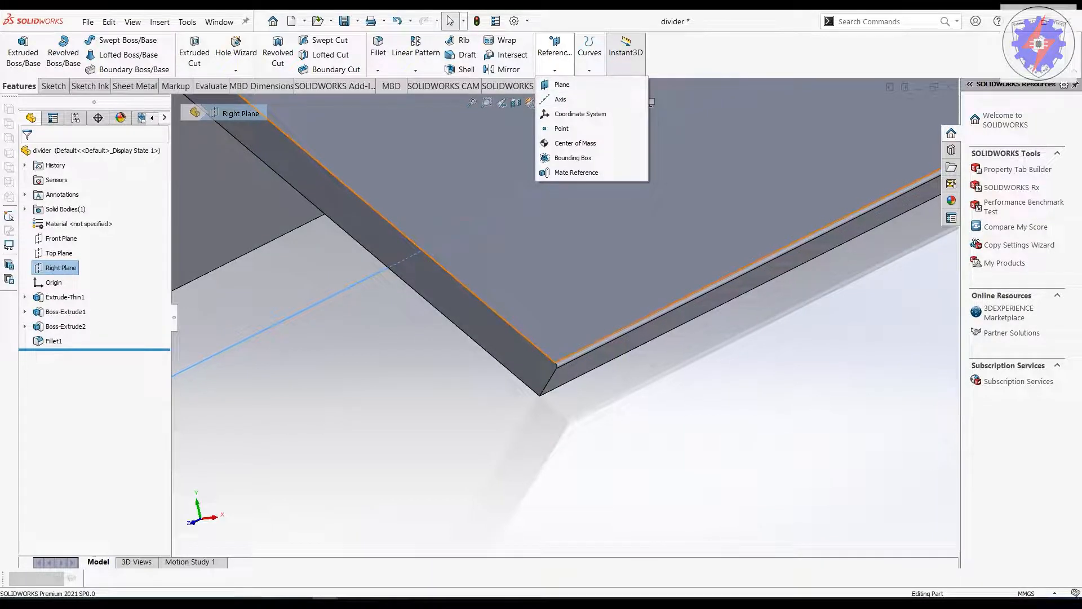
pyautogui.press('Escape')
pyautogui.press('Escape')
# - Examine the fillet's rounded face up close and view the options available for it
pyautogui.scroll(-4, 610, 337)
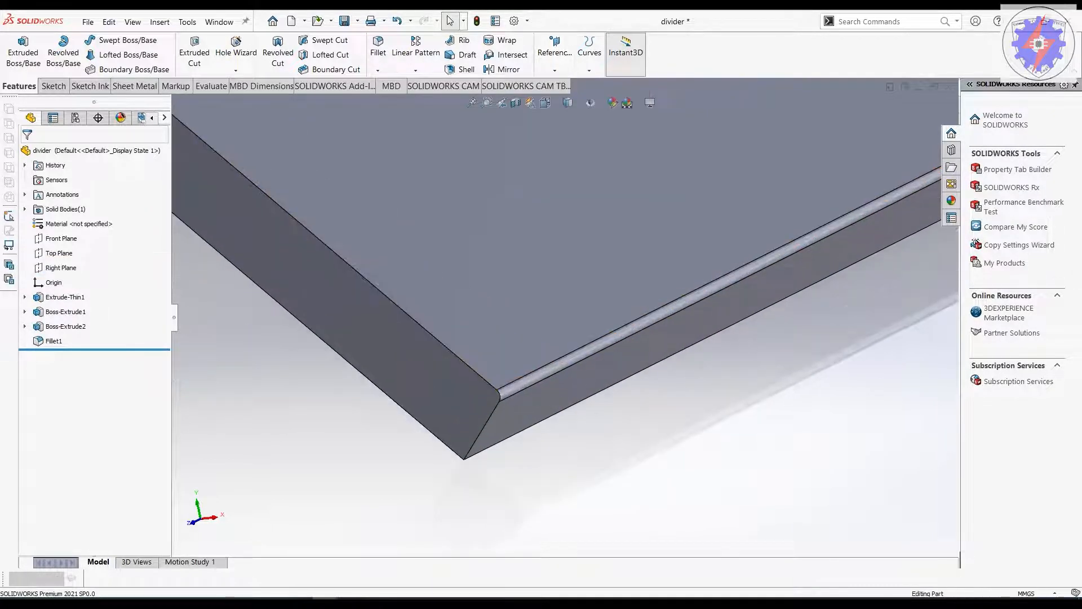
pyautogui.scroll(-4, 544, 397)
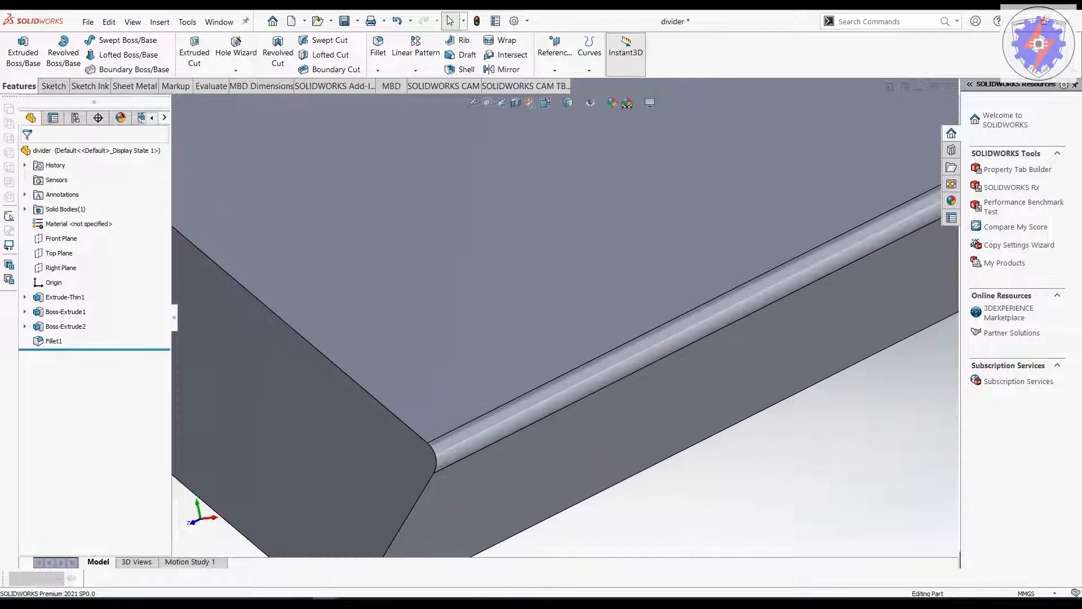
pyautogui.click(544, 397)
pyautogui.rightClick(544, 397)
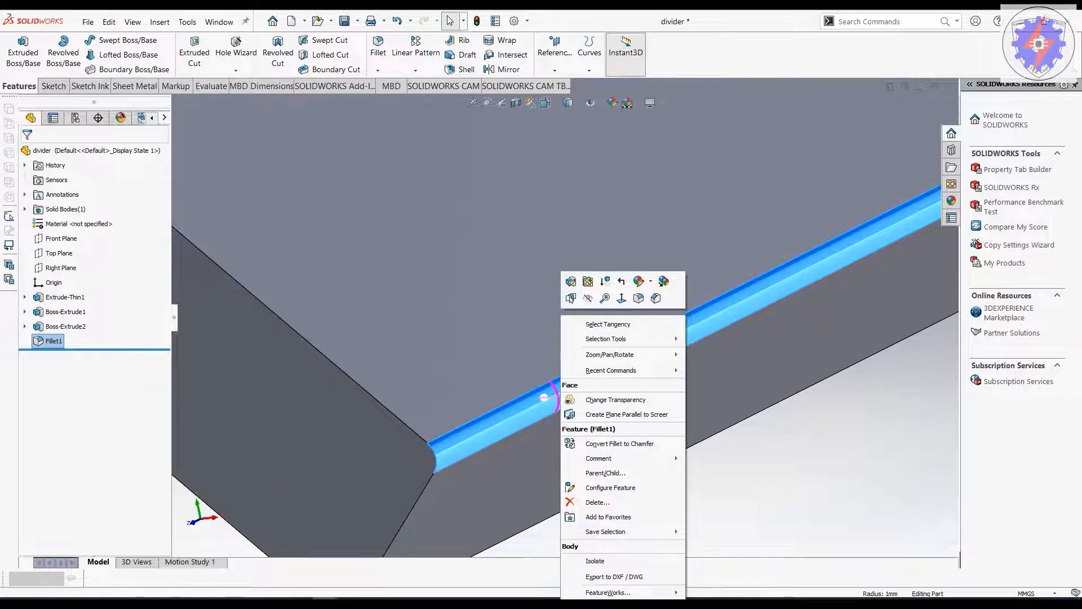
pyautogui.press('Escape')
pyautogui.scroll(3, 557, 348)
pyautogui.press('Escape')
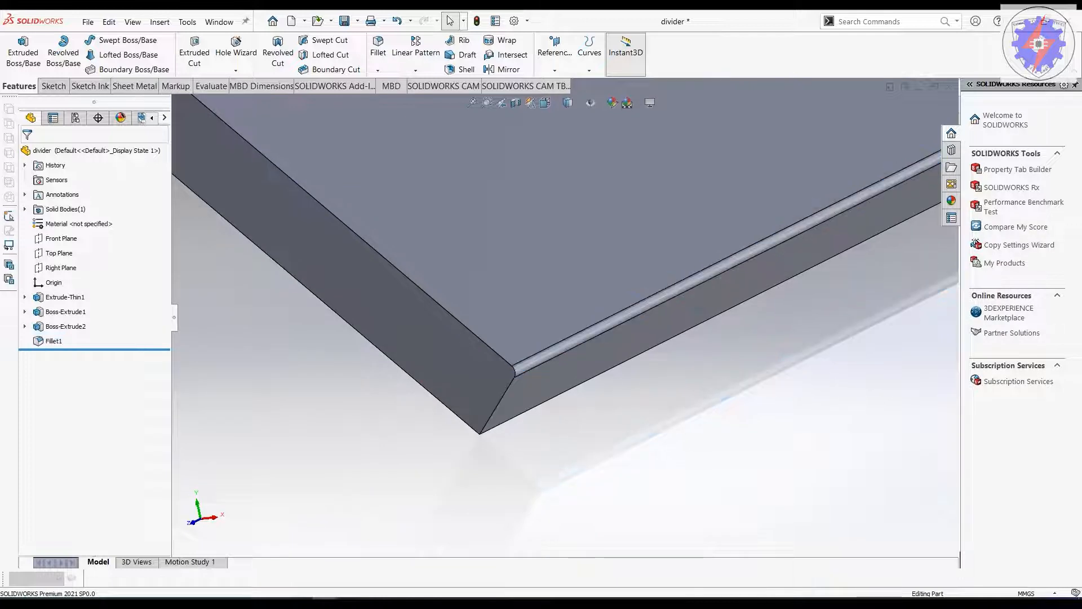
# - Delete the fillet feature from the sloped plate's outer edge
pyautogui.scroll(5, 557, 348)
pyautogui.scroll(2, 557, 348)
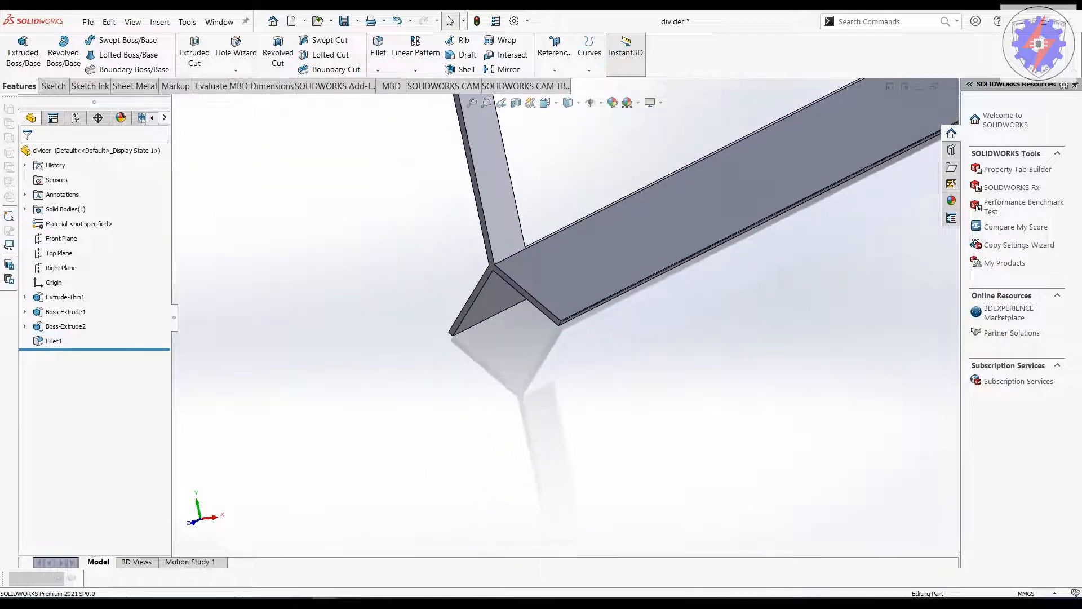
pyautogui.click(53, 340)
pyautogui.rightClick(54, 340)
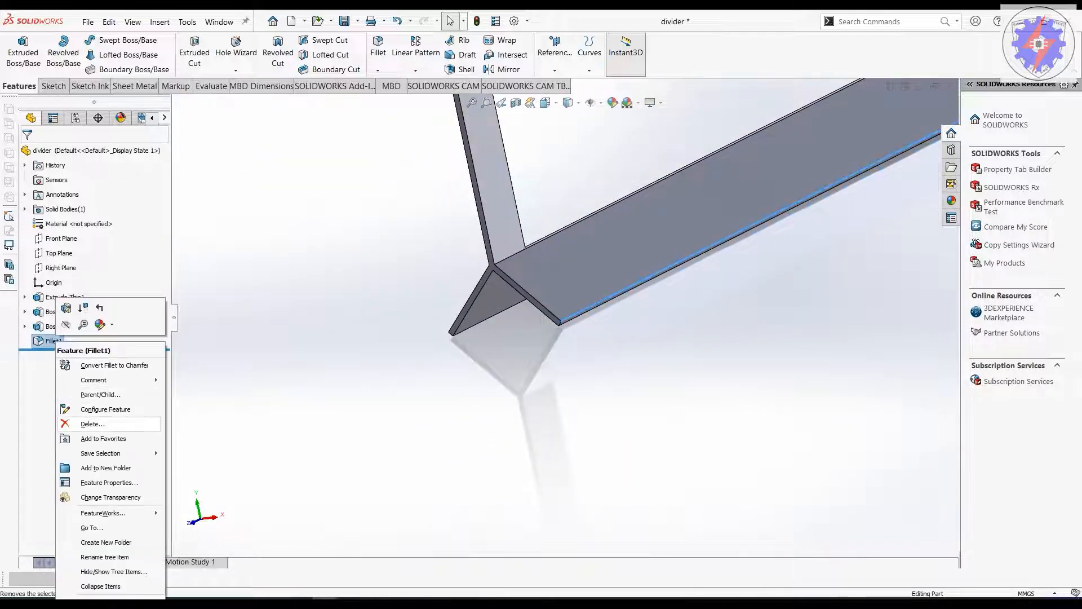
pyautogui.click(92, 424)
pyautogui.press('Return')
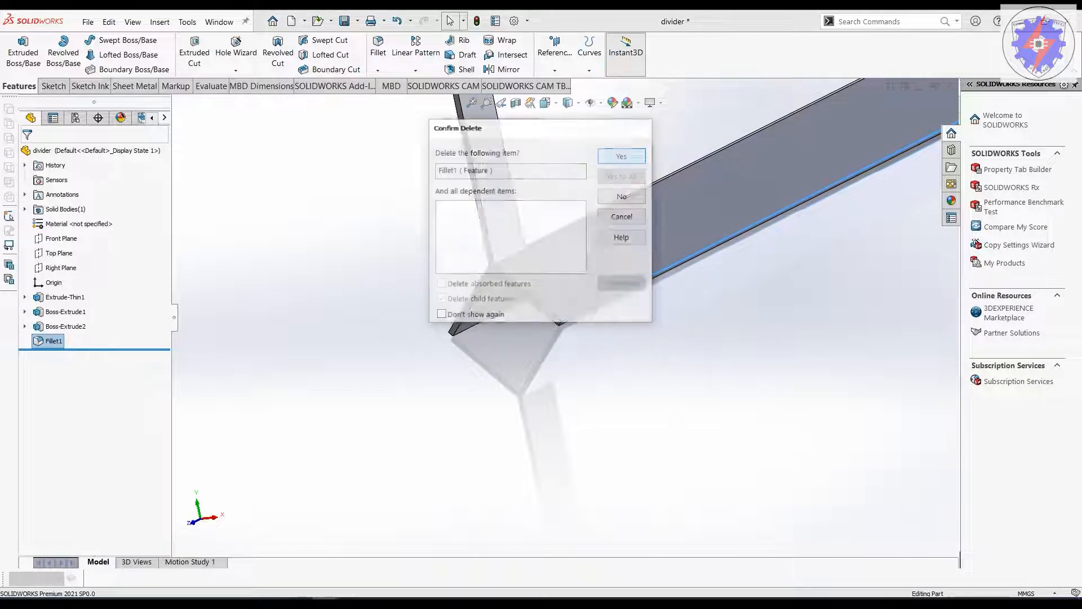
# - Open the profile sketch of the thin extrusion, examine the sloped line's endpoint at the origin, and exit the sketch
pyautogui.moveTo(507, 308); pyautogui.dragTo(520, 304, button='middle')
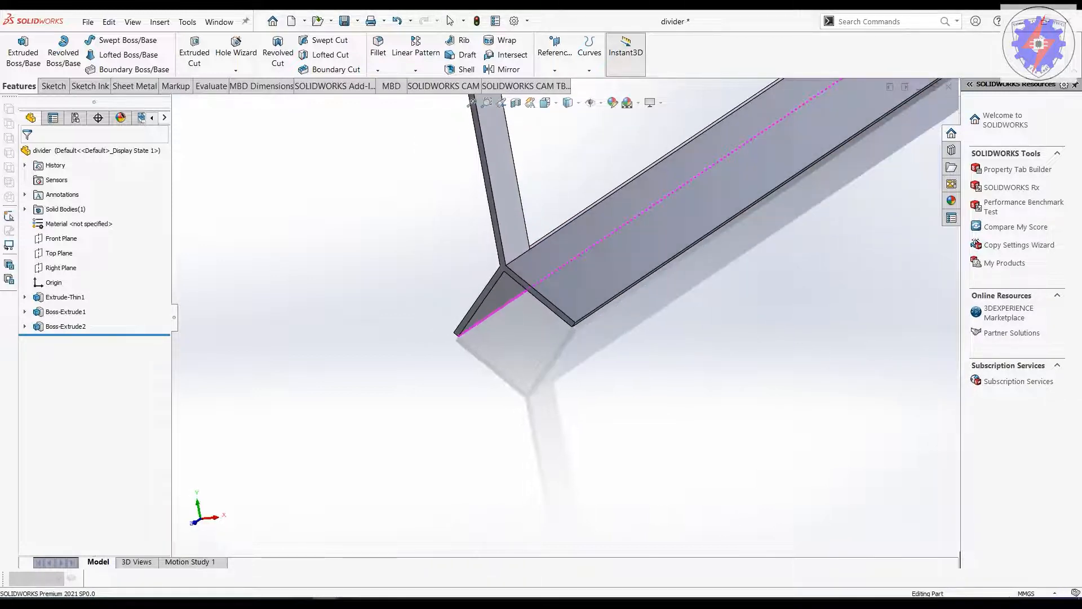
pyautogui.scroll(-4, 519, 292)
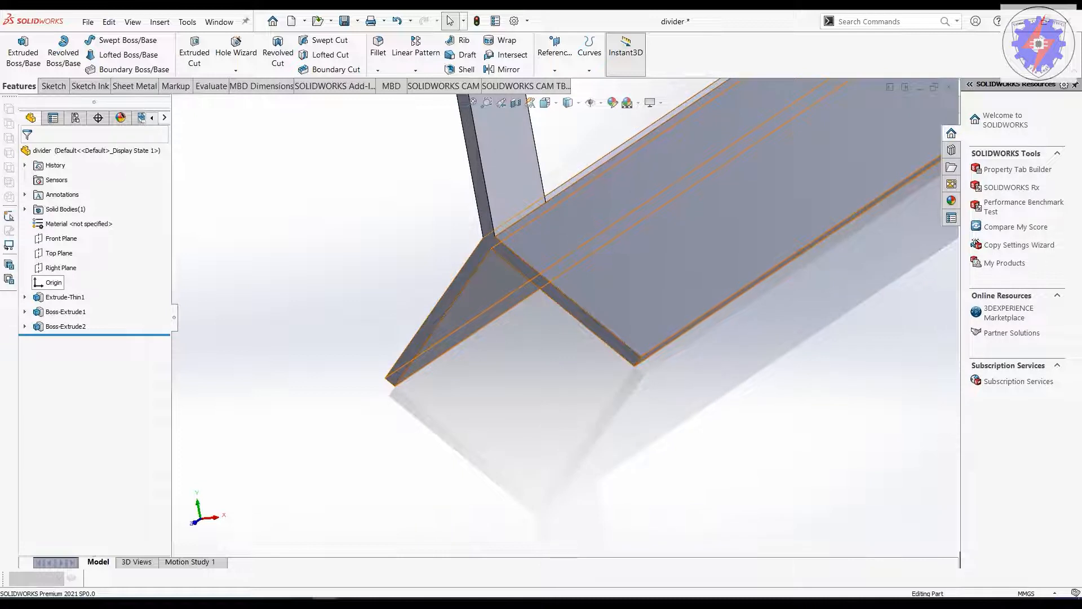
pyautogui.scroll(5, 570, 271)
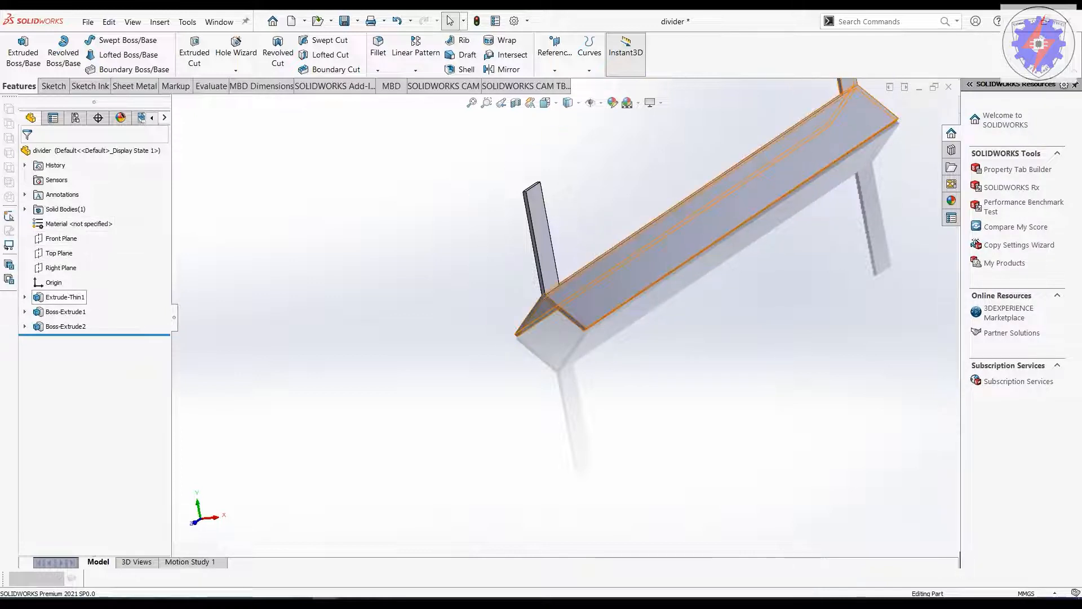
pyautogui.click(65, 297)
pyautogui.click(98, 260)
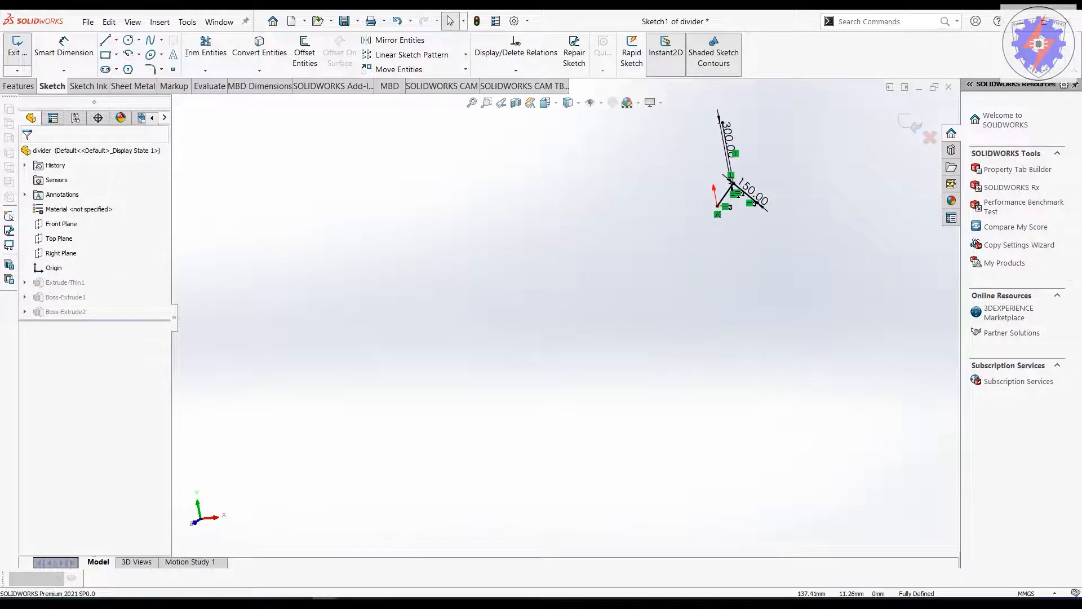
pyautogui.scroll(-9, 719, 242)
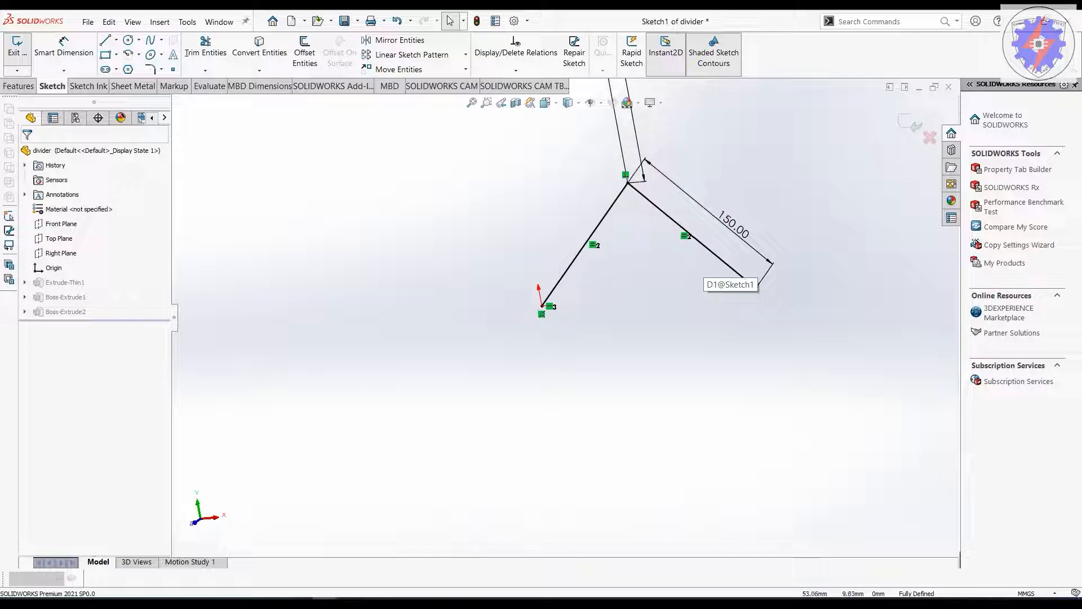
pyautogui.scroll(-6, 538, 305)
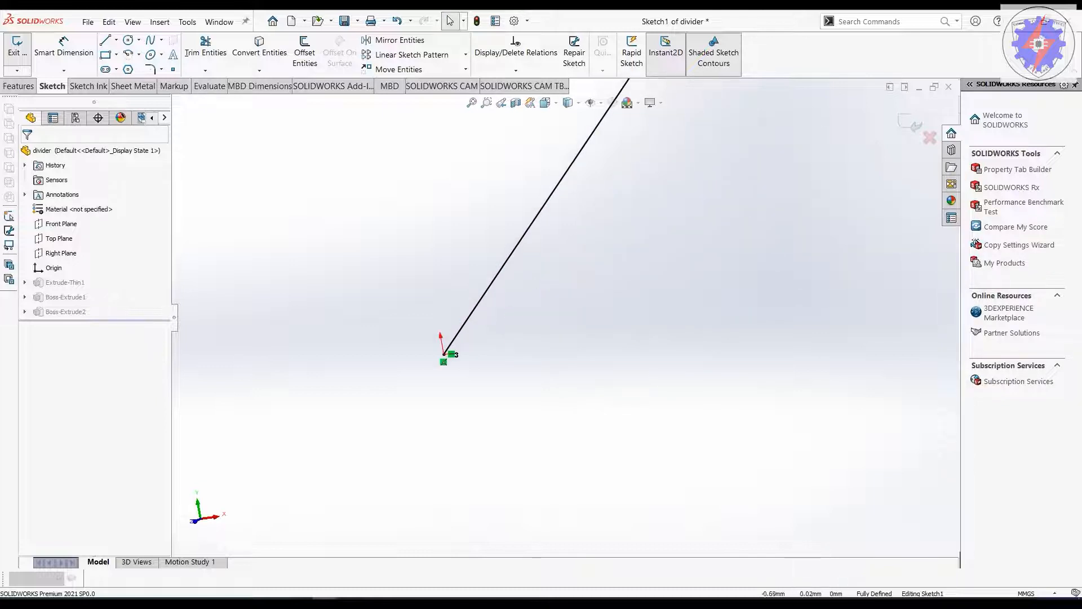
pyautogui.scroll(-1, 445, 354)
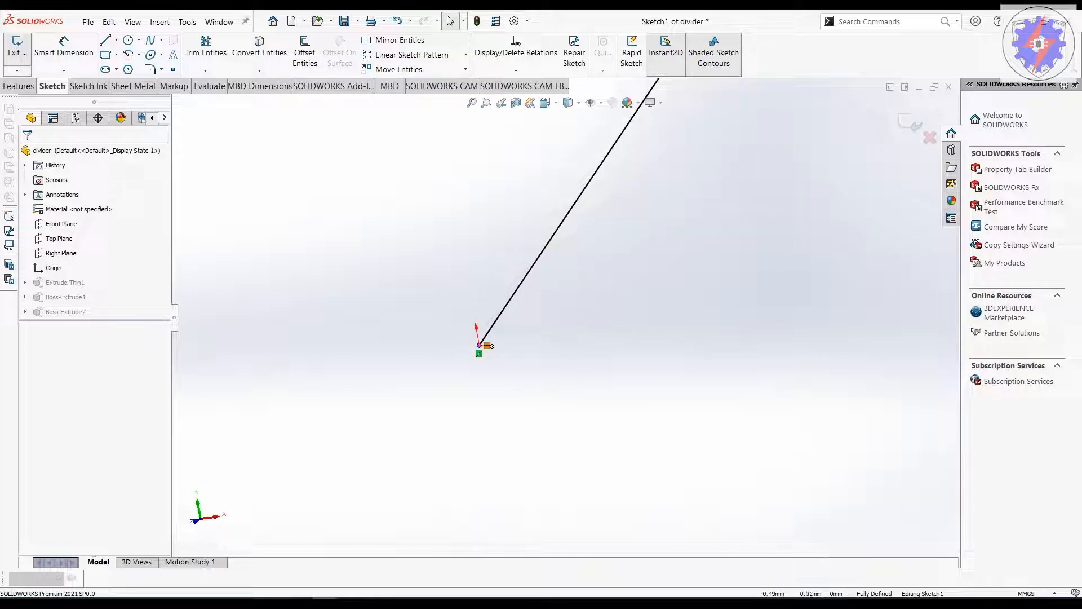
pyautogui.scroll(-3, 480, 345)
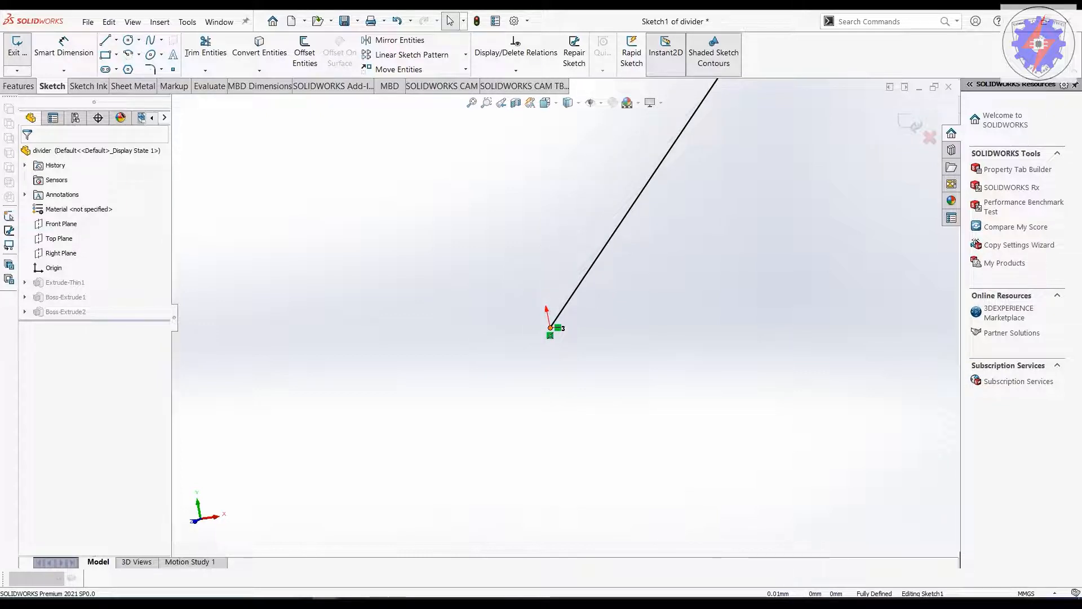
pyautogui.click(551, 328)
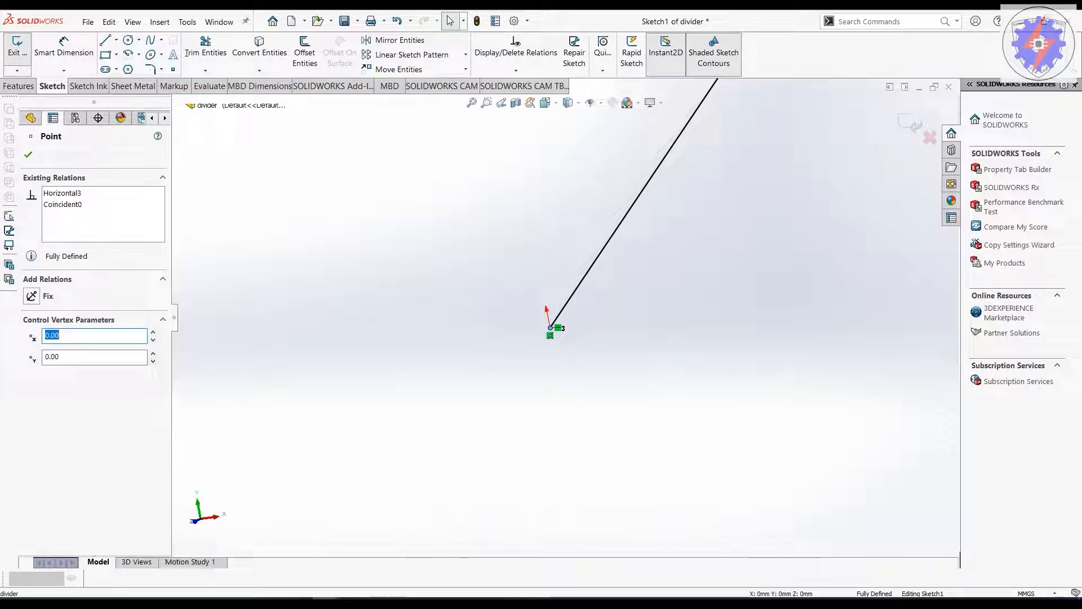
pyautogui.press('Escape')
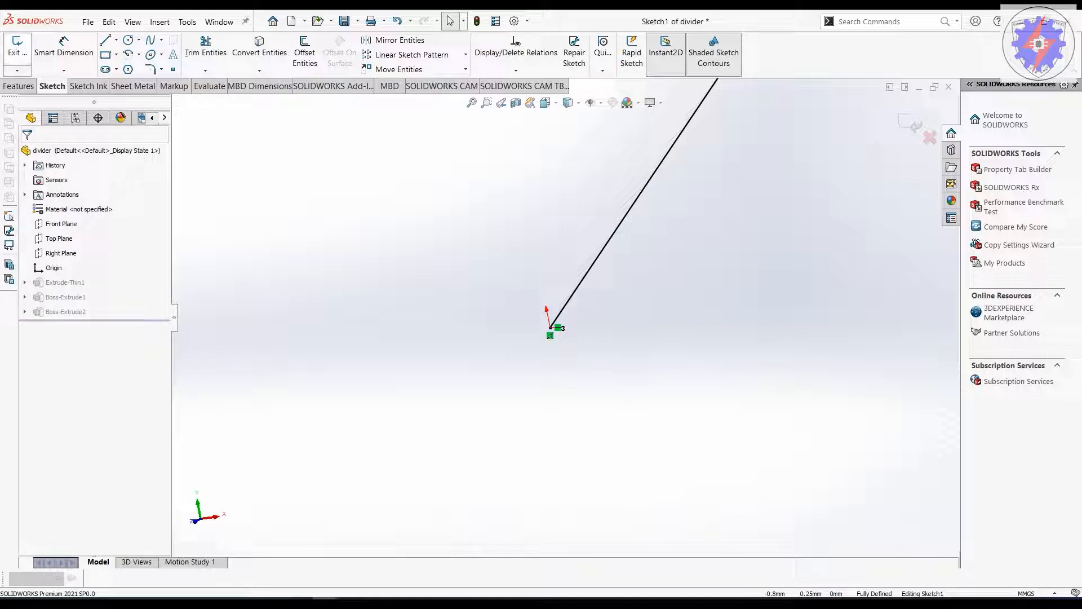
pyautogui.click(17, 48)
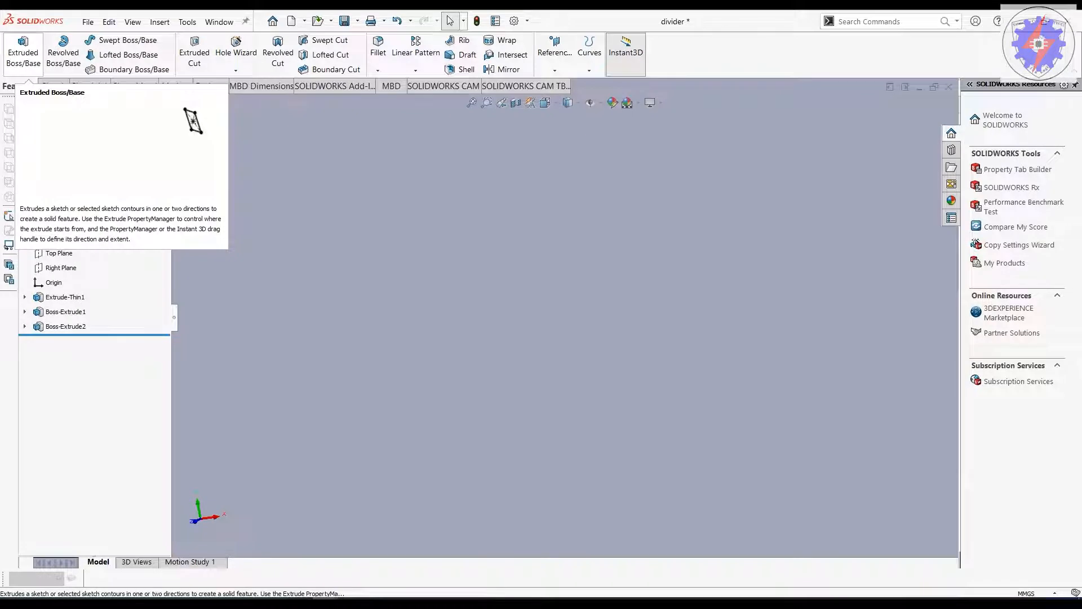